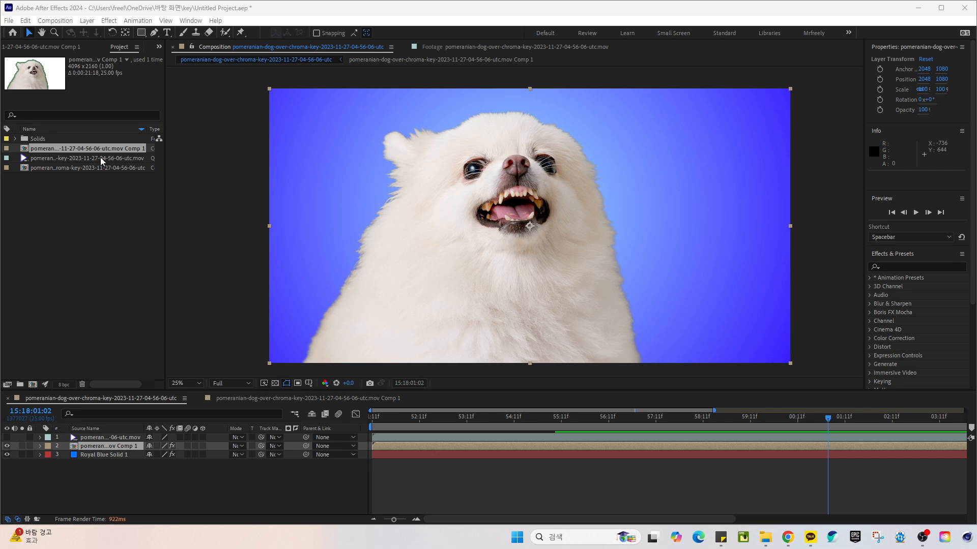
Step: Open the pomeranian green-screen clip from the project in the Footage viewer and inspect it
double_click(123, 160)
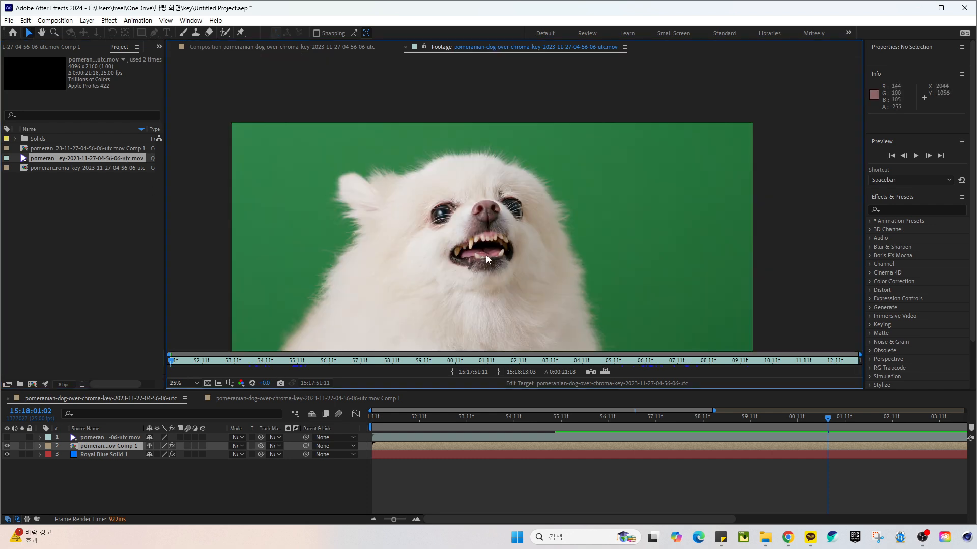
key("h")
left_click_drag(486, 255, 564, 189)
key("v")
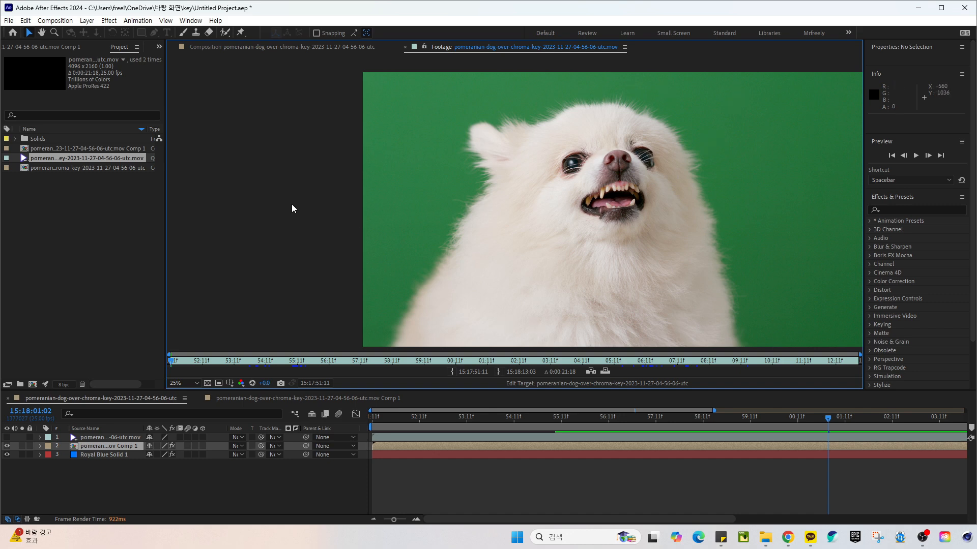
Step: Create a new composition from the pomeranian green-screen clip and set the current time to 15:18:04:15
left_click(127, 289)
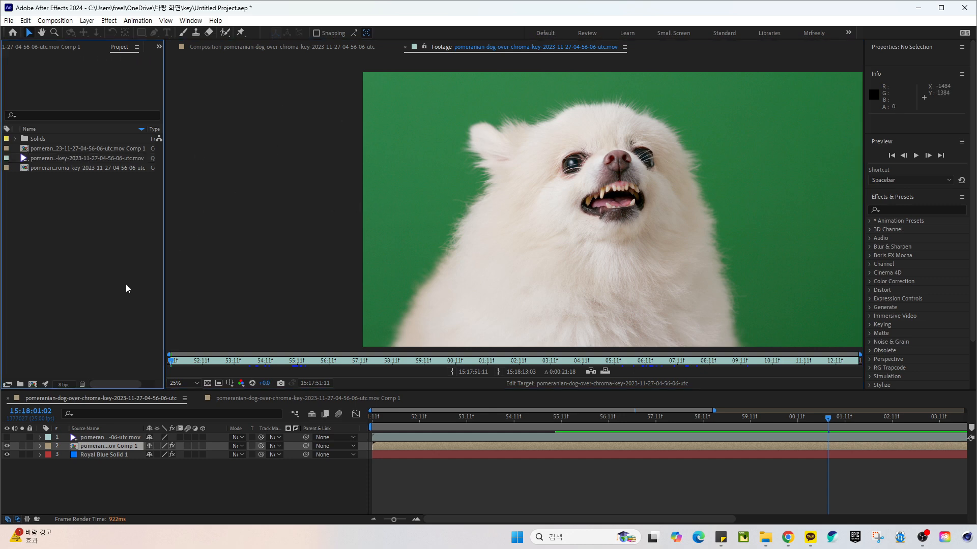
left_click(49, 160)
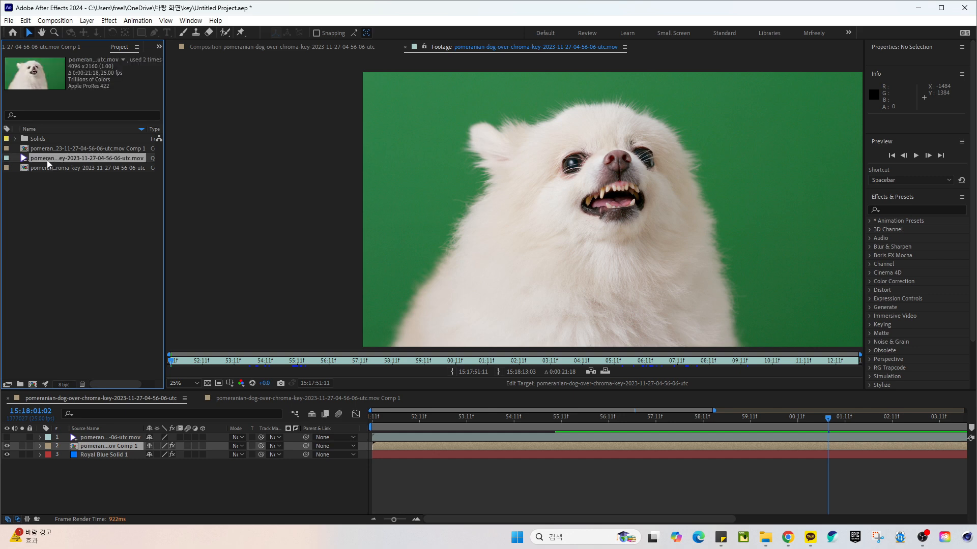
left_click_drag(79, 232, 33, 385)
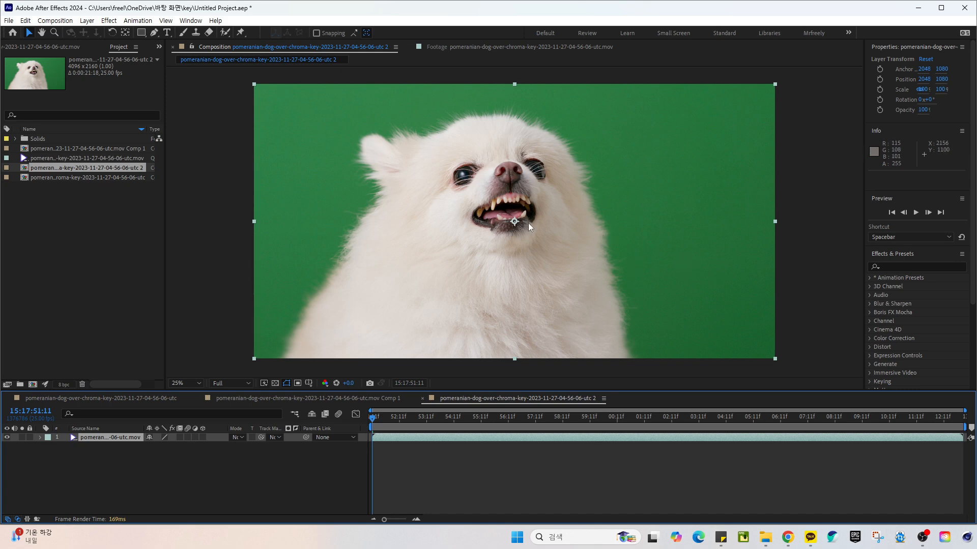
left_click_drag(526, 222, 541, 227)
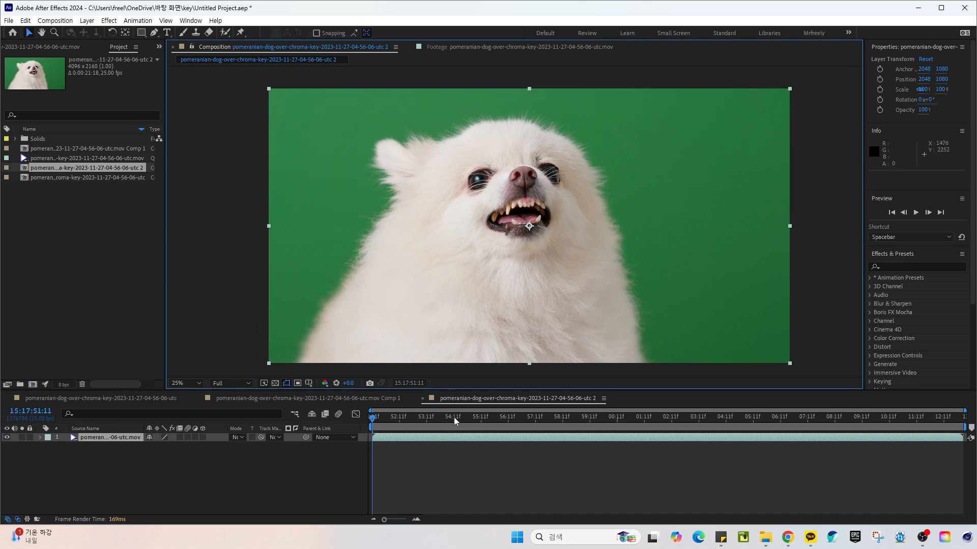
left_click_drag(456, 420, 731, 439)
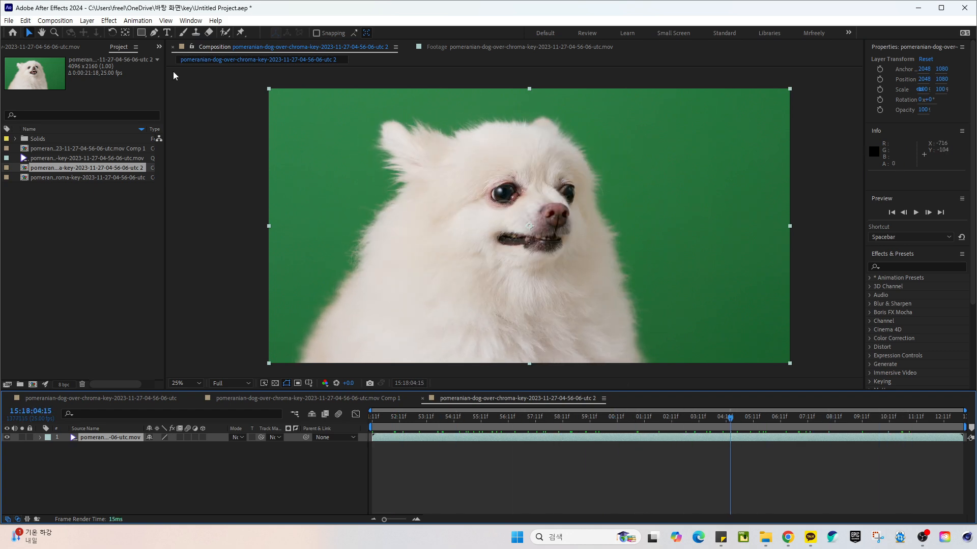
Step: Draw a closed, loose 11-point Pen mask around the dog on the clip layer, extending below the frame's bottom edge
left_click(153, 32)
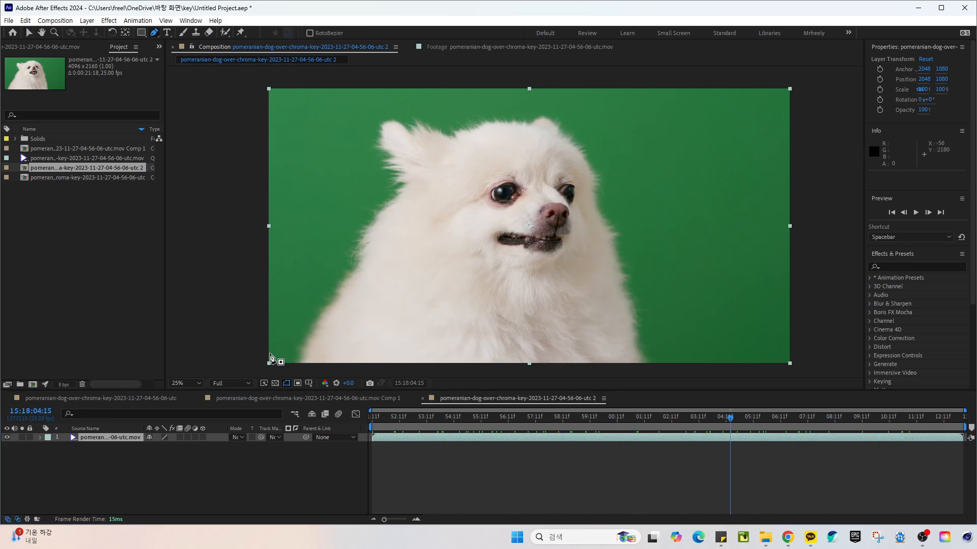
left_click(261, 366)
left_click(316, 266)
left_click(366, 189)
left_click(349, 132)
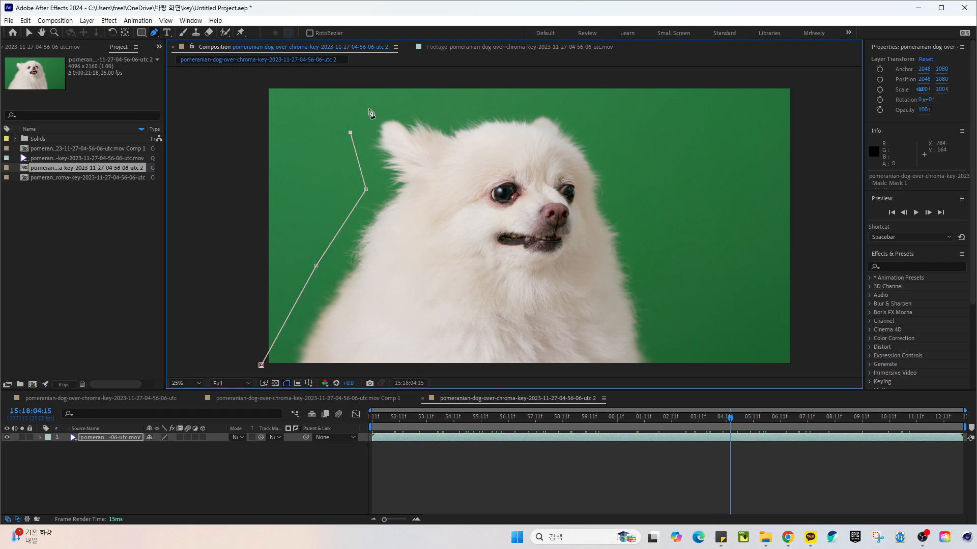
left_click(373, 107)
left_click(422, 107)
left_click(454, 107)
left_click(504, 104)
left_click(574, 103)
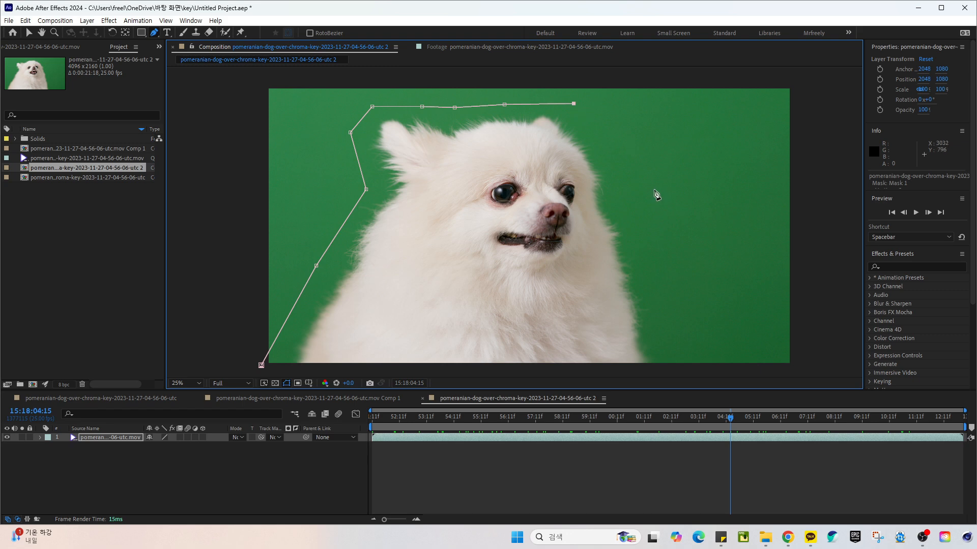
left_click(654, 189)
left_click(690, 373)
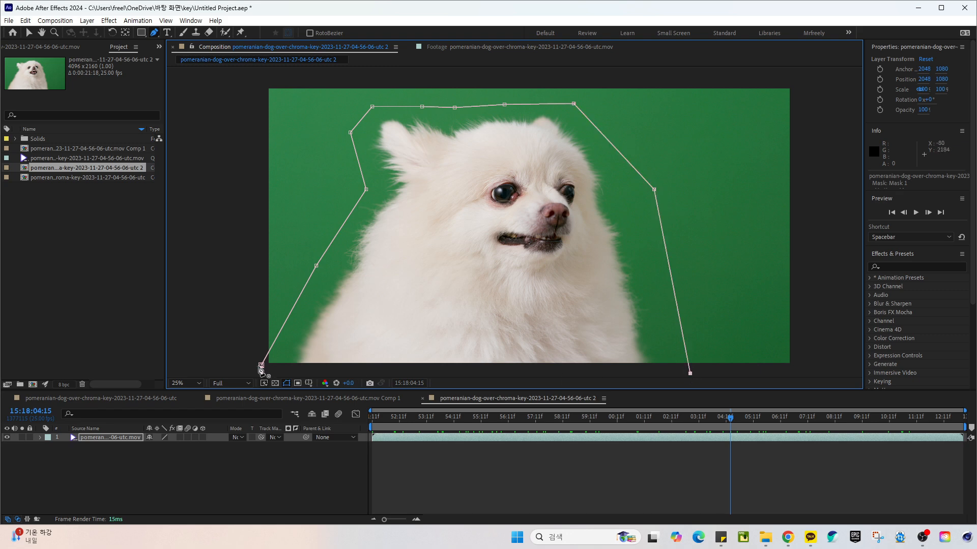
left_click(261, 366)
key("v")
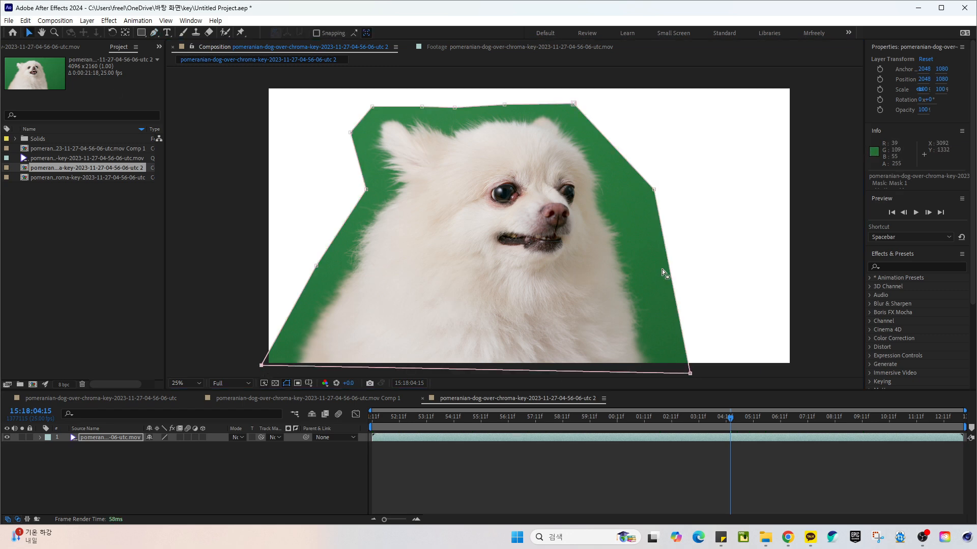
Step: Find the Keylight (1.2) effect by searching for "key" and apply it to the masked dog layer
left_click(901, 267)
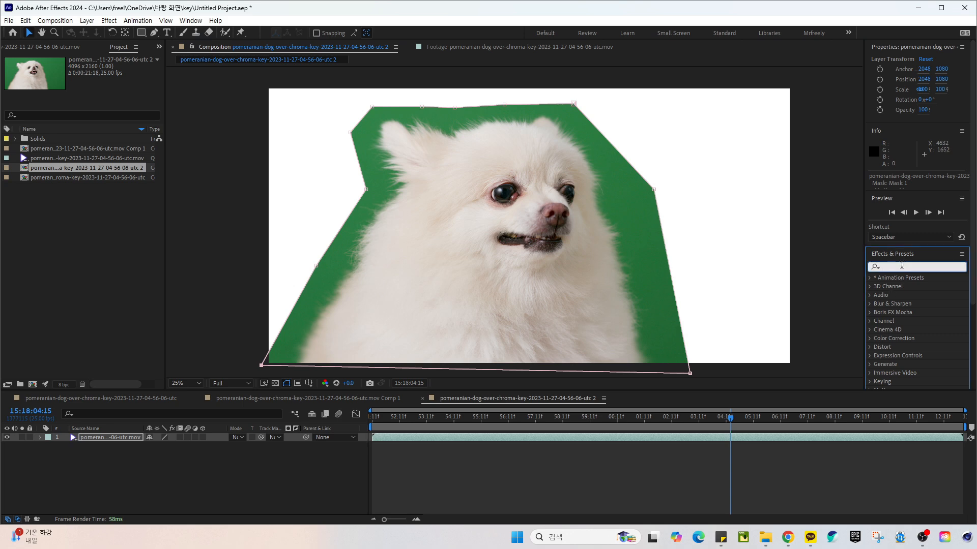
type("key")
left_click(913, 381)
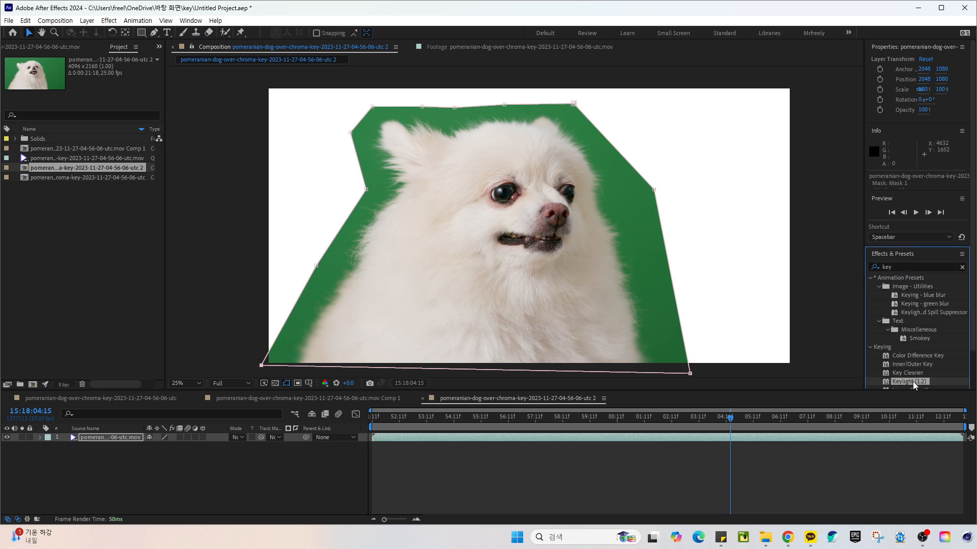
double_click(921, 348)
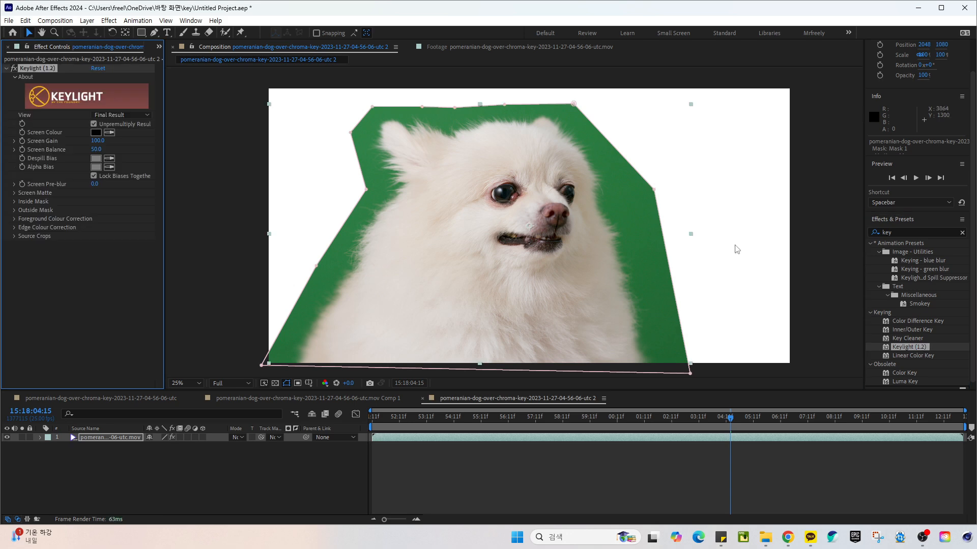
Step: Set Keylight's Screen Colour by sampling the green backdrop right beside the fur on the dog's left-hand edge
scroll(370, 181, "up", 3)
left_click_drag(261, 136, 671, 356)
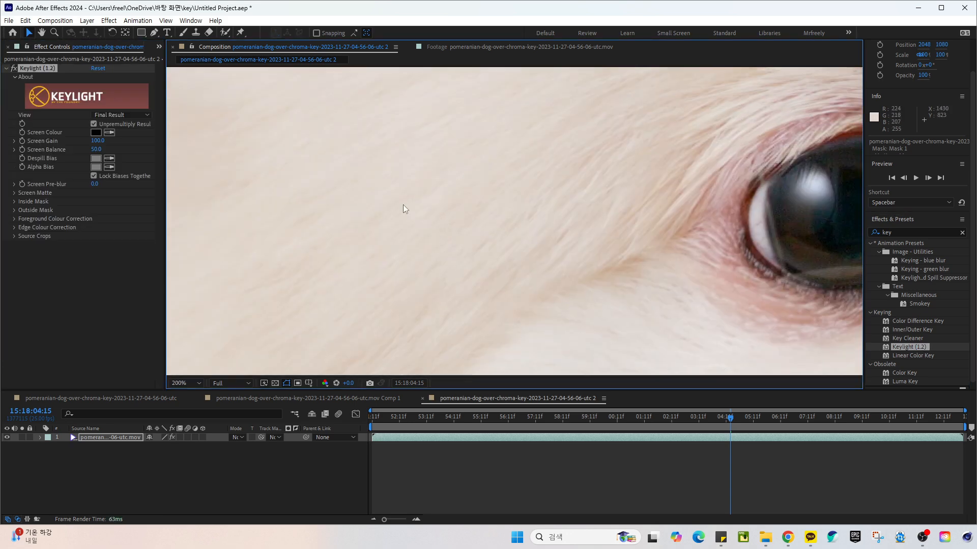
left_click_drag(403, 205, 585, 371)
scroll(520, 228, "down", 1)
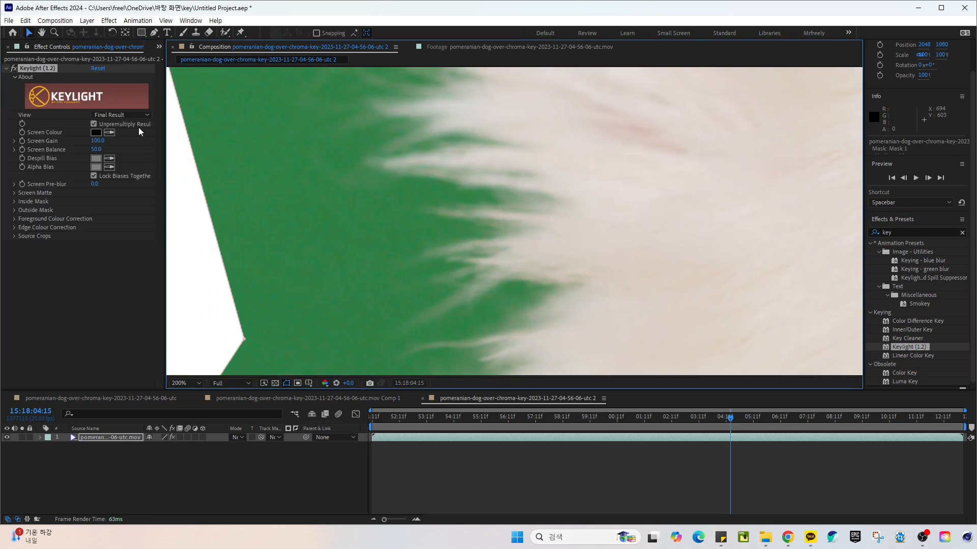
left_click(109, 132)
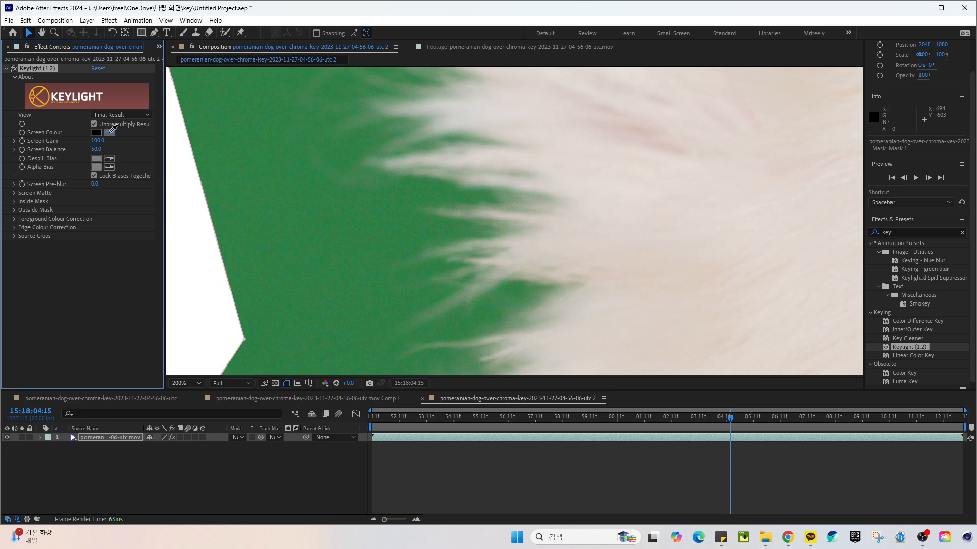
left_click(407, 225)
scroll(576, 236, "down", 5)
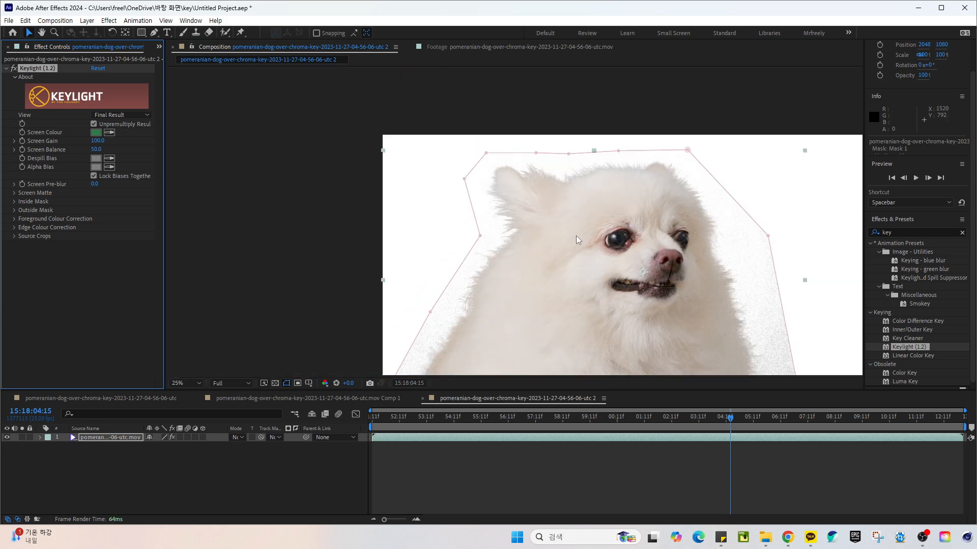
Step: Add a full-frame 4096 x 2160 bright blue solid and place it beneath the dog layer as a background
left_click(213, 485)
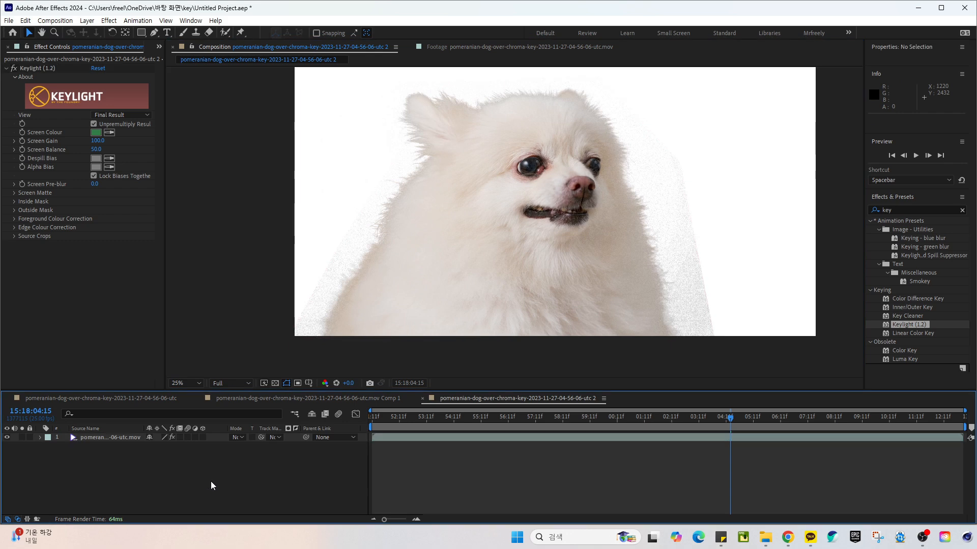
key("ctrl+y")
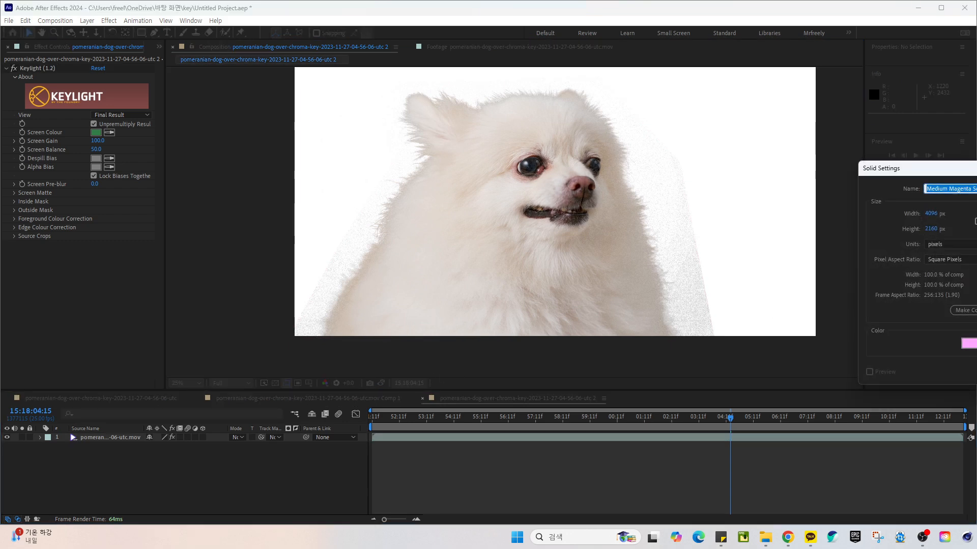
left_click(969, 344)
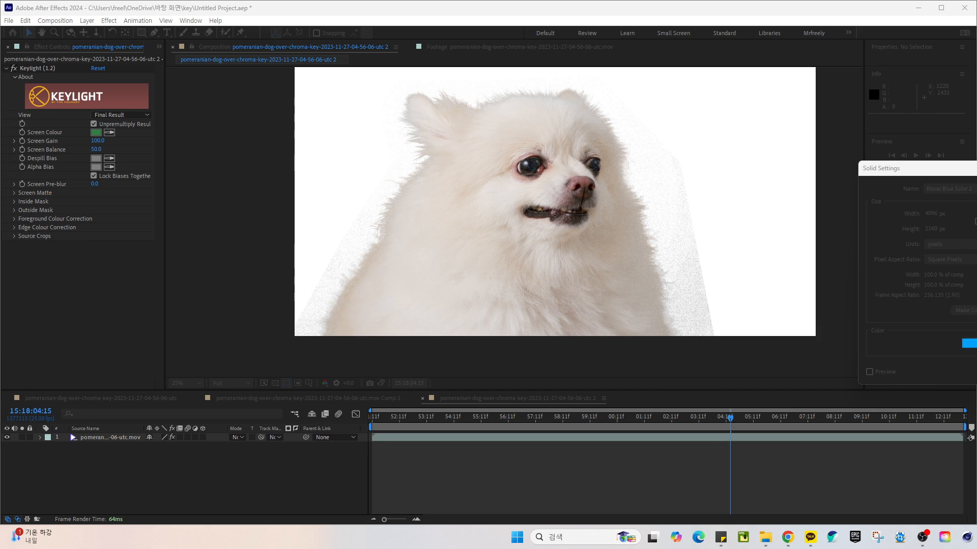
key("Return")
key("Return")
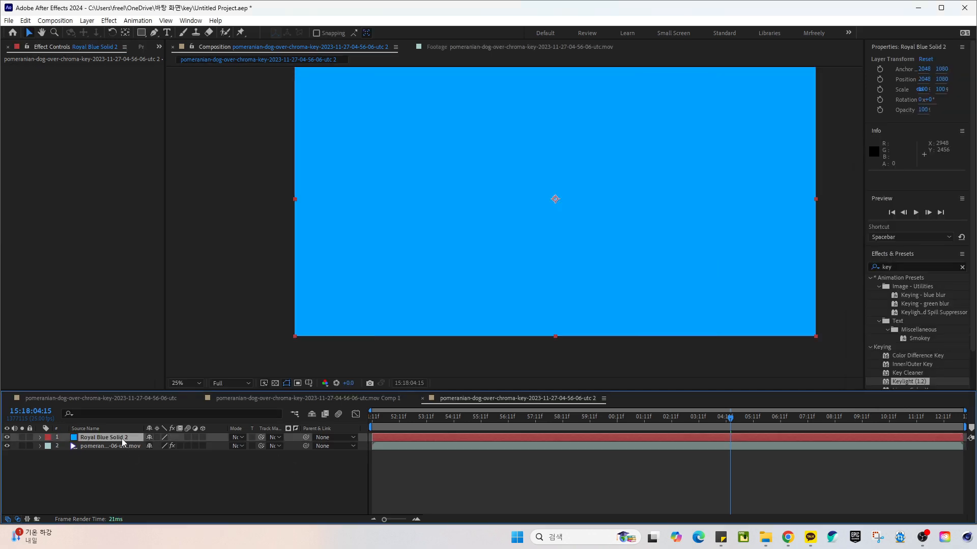
left_click_drag(123, 442, 123, 459)
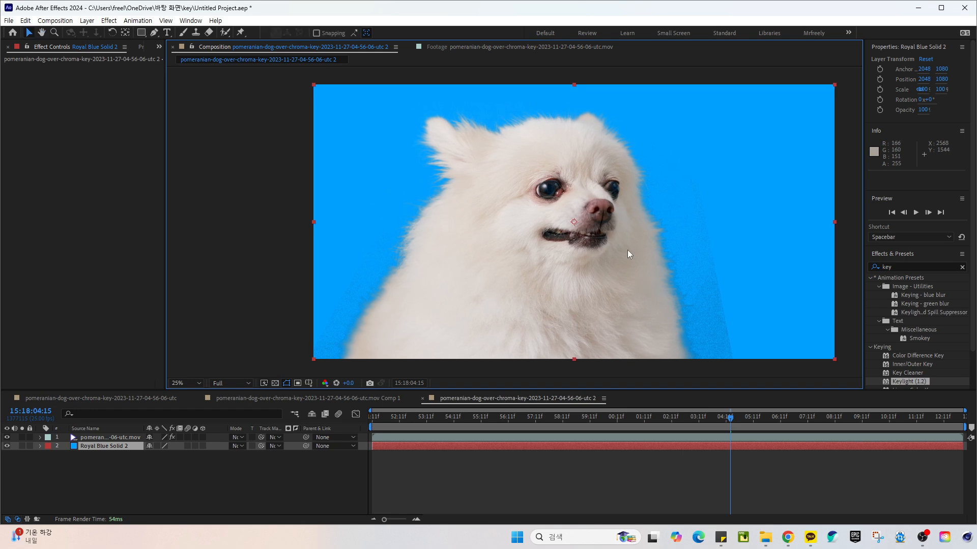
Step: Switch the Keylight view of the dog layer to Screen Matte
scroll(695, 287, "up", 2)
left_click_drag(713, 250, 678, 253)
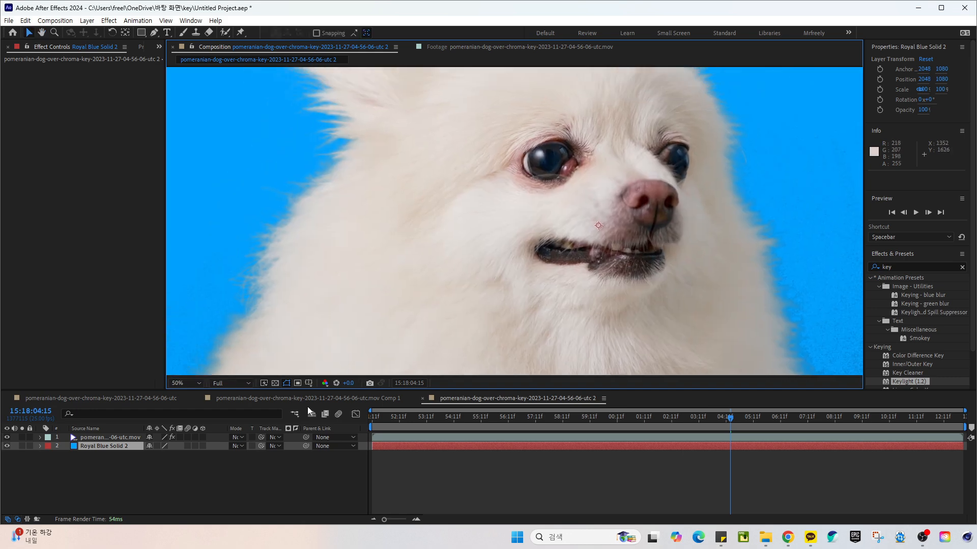
left_click(129, 436)
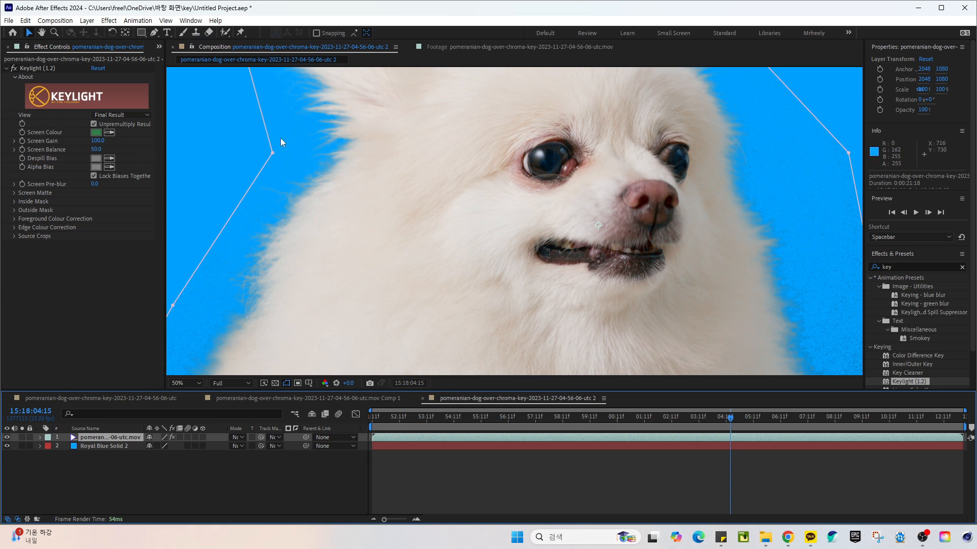
left_click(116, 115)
left_click(137, 171)
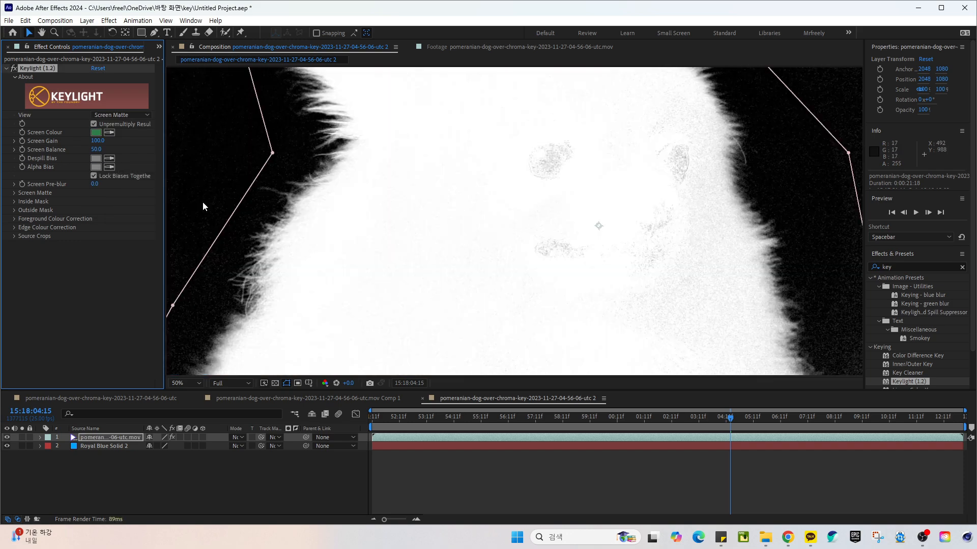
Step: Set Clip Black to 16 in Keylight's Screen Matte settings to clear the noise from the masked backdrop
left_click(15, 193)
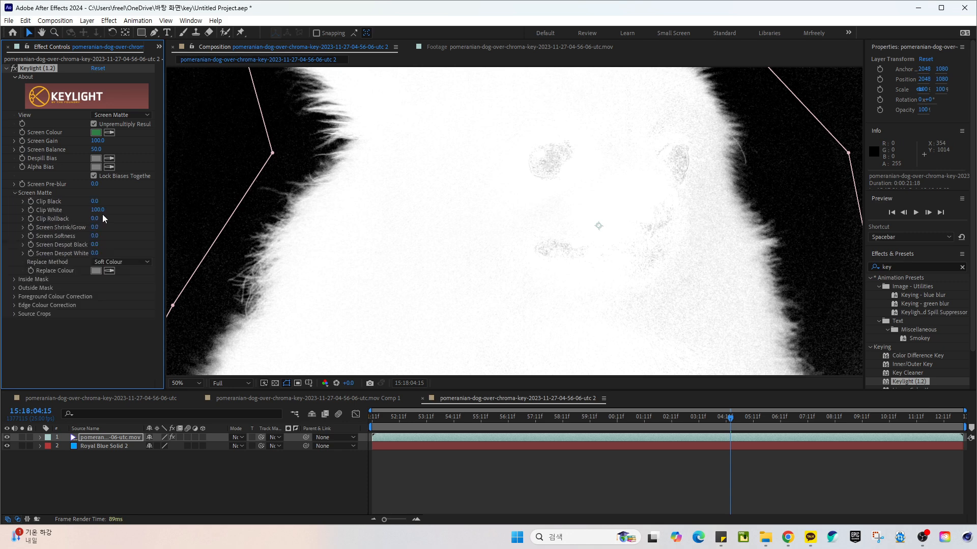
mouse_move(97, 202)
left_mouse_down()
mouse_move(107, 202)
mouse_move(96, 202)
left_mouse_up()
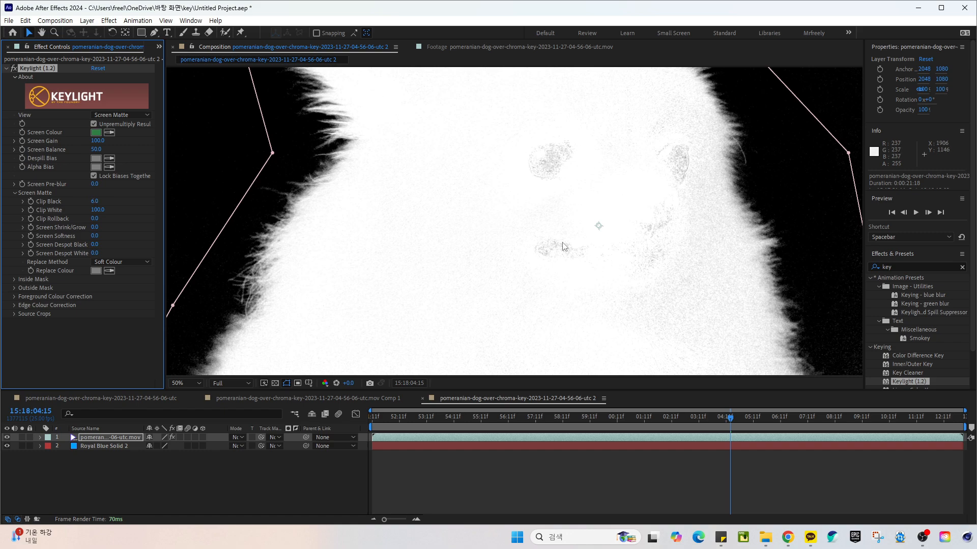
left_click_drag(816, 364, 609, 220)
scroll(611, 229, "up", 1)
left_click_drag(705, 300, 588, 229)
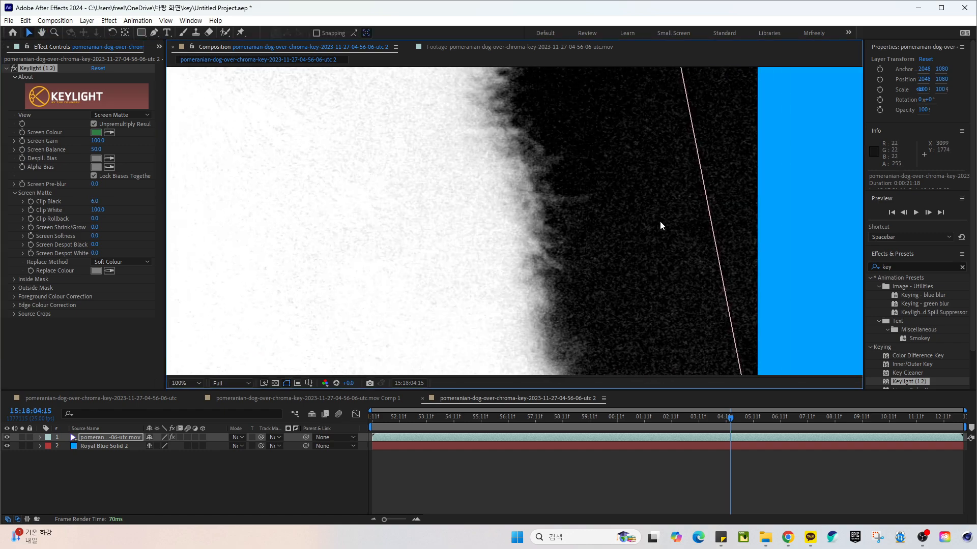
left_click_drag(93, 202, 97, 201)
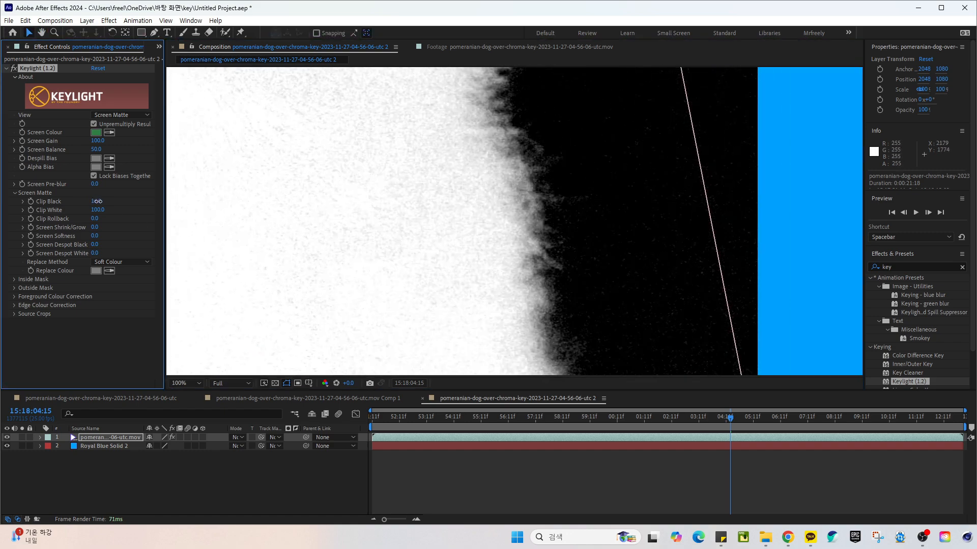
Step: Set Clip White to 79 in Keylight's Screen Matte settings to fill the grey areas around the dog's eyes and body
left_click_drag(424, 266, 568, 349)
scroll(537, 295, "down", 1)
left_click_drag(336, 229, 509, 388)
left_click_drag(311, 113, 359, 226)
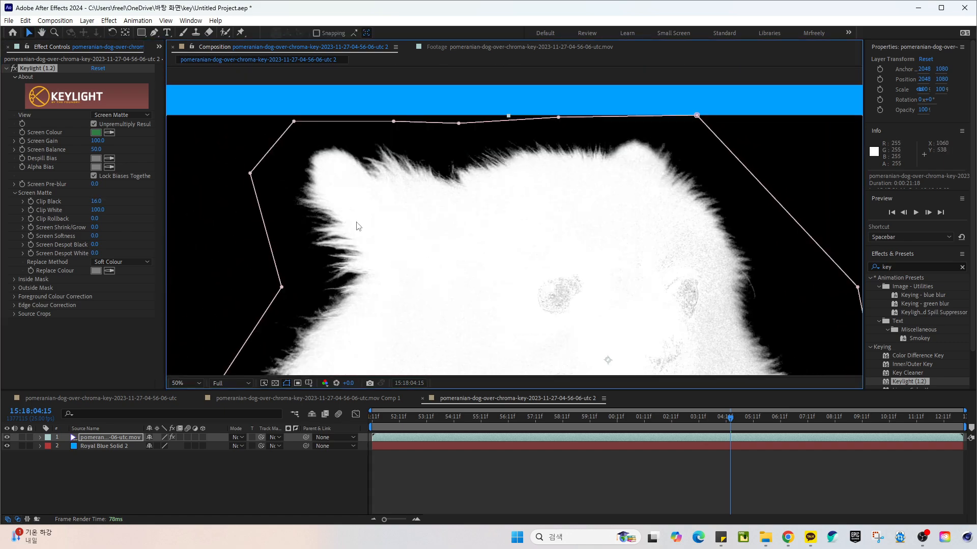
left_click_drag(488, 241, 421, 218)
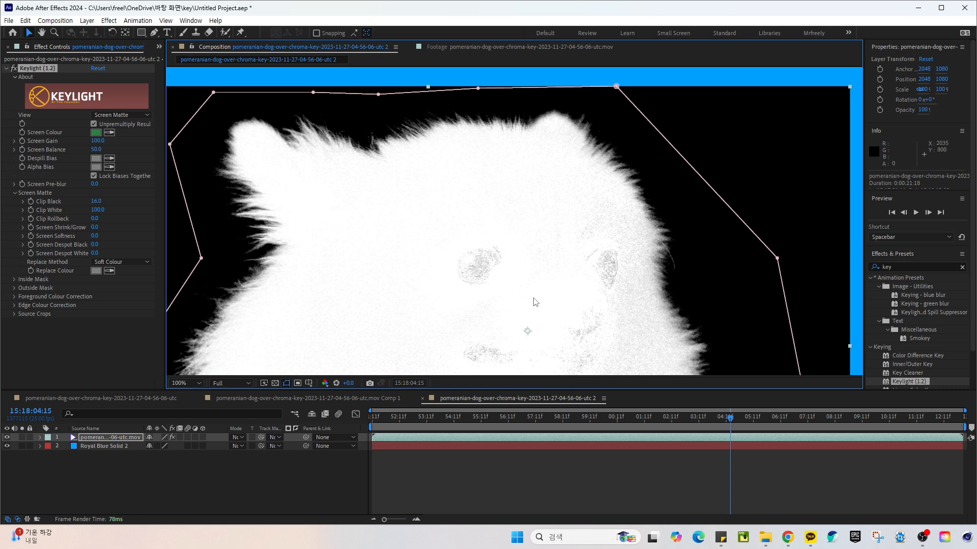
scroll(536, 296, "up", 1)
left_click_drag(537, 293, 422, 192)
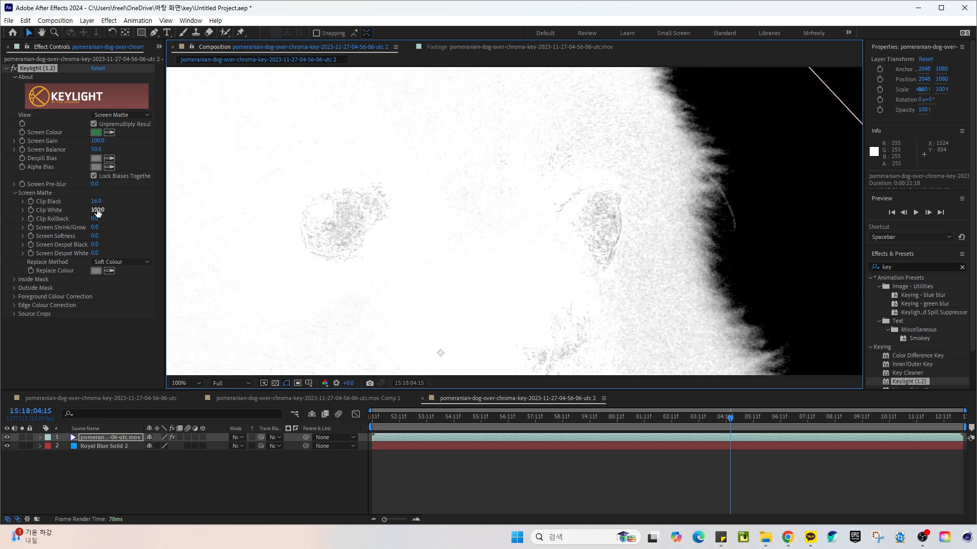
left_click_drag(96, 210, 86, 209)
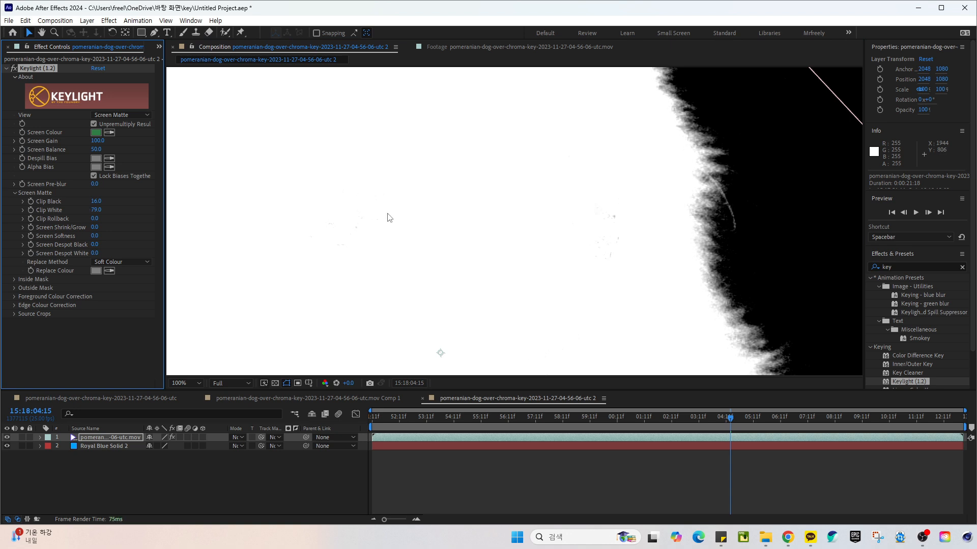
Step: Switch the Keylight view of the dog layer to Intermediate Result
key("comma")
key("comma")
key("comma")
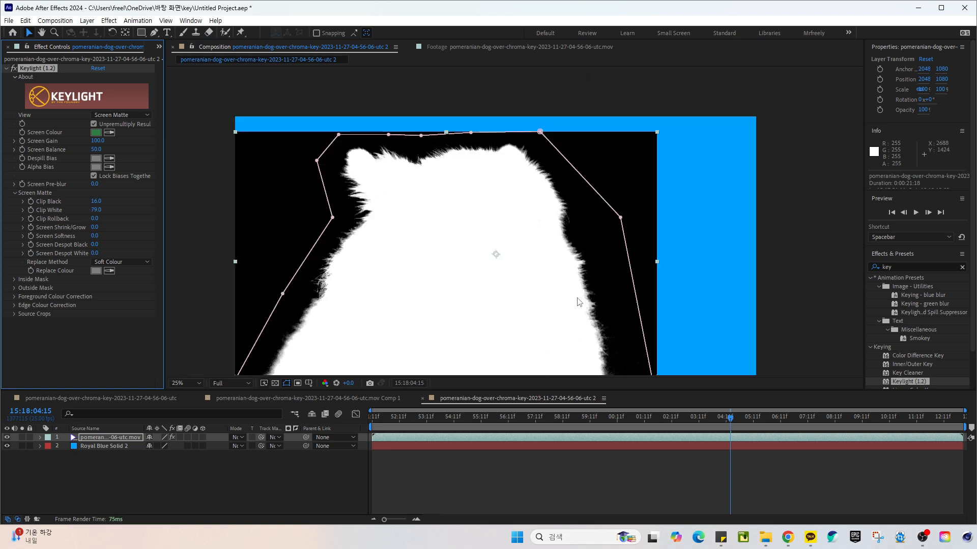
left_click_drag(560, 309, 598, 270)
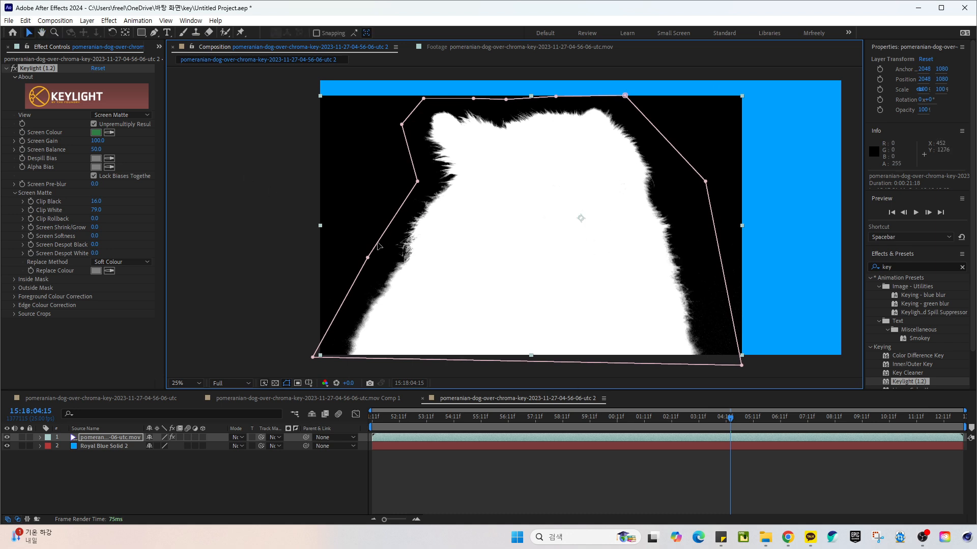
left_click(104, 116)
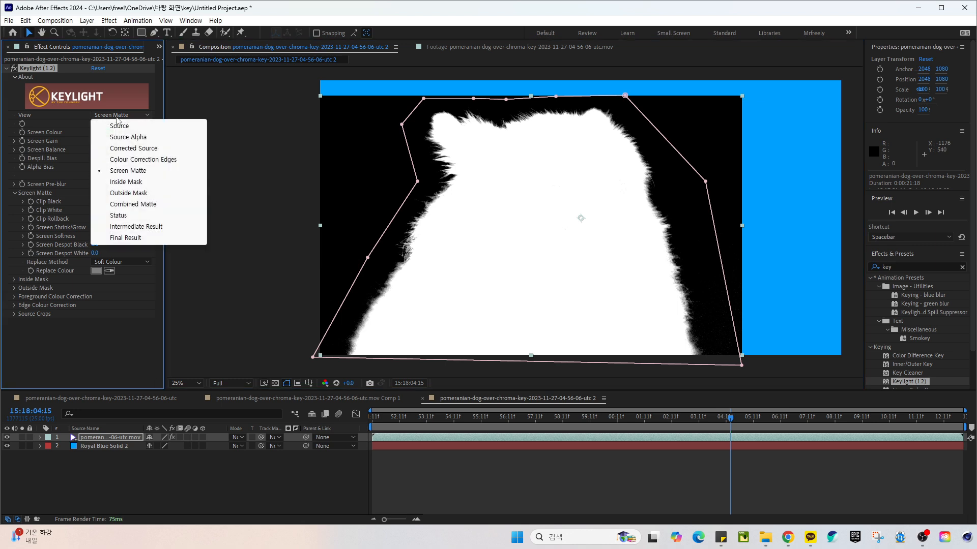
left_click(175, 230)
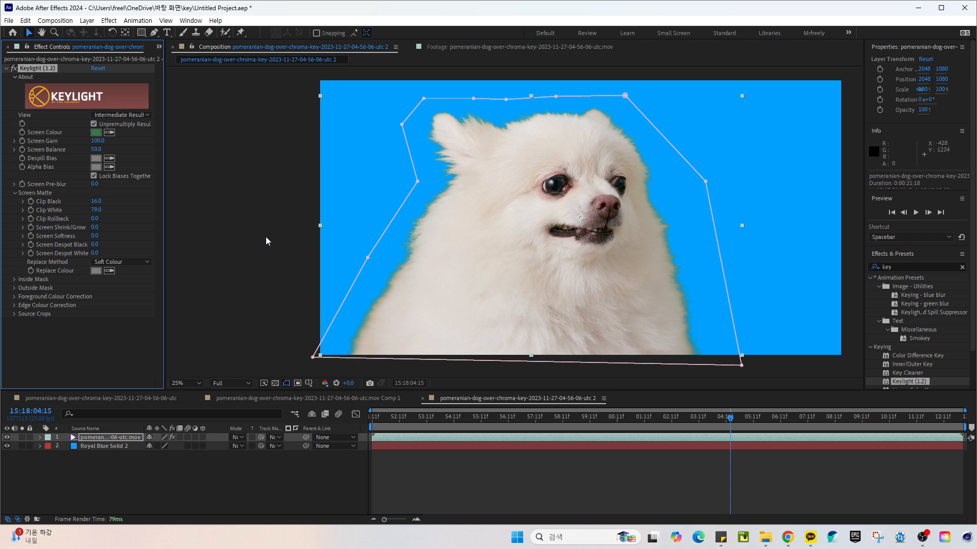
Step: Examine the keyed fur edges around the dog's ears, head and body against the blue background
scroll(471, 222, "up", 2)
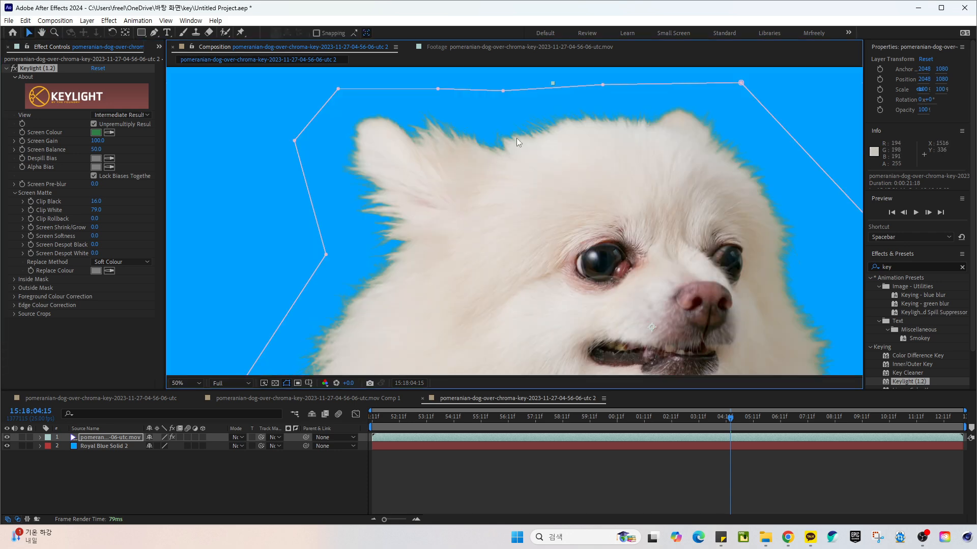
scroll(516, 138, "up", 4)
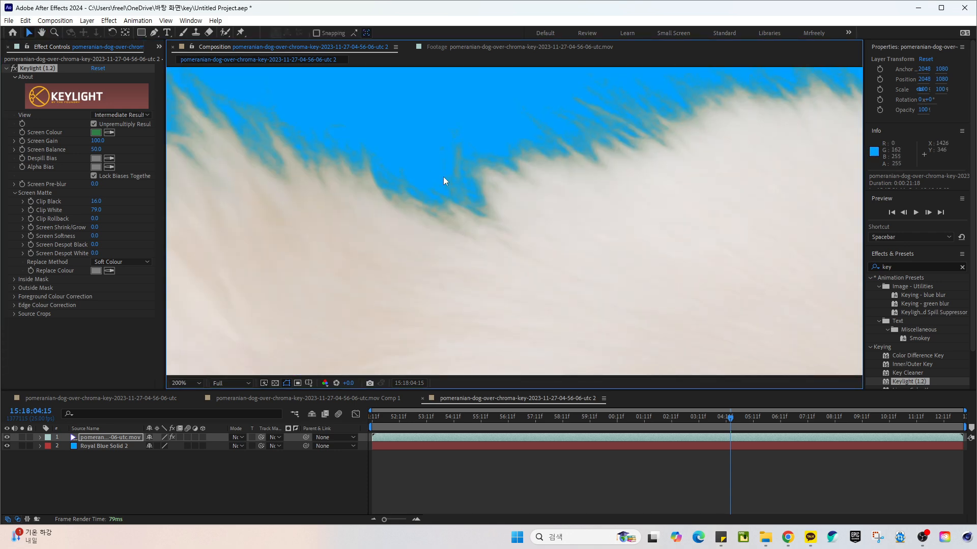
scroll(572, 241, "down", 4)
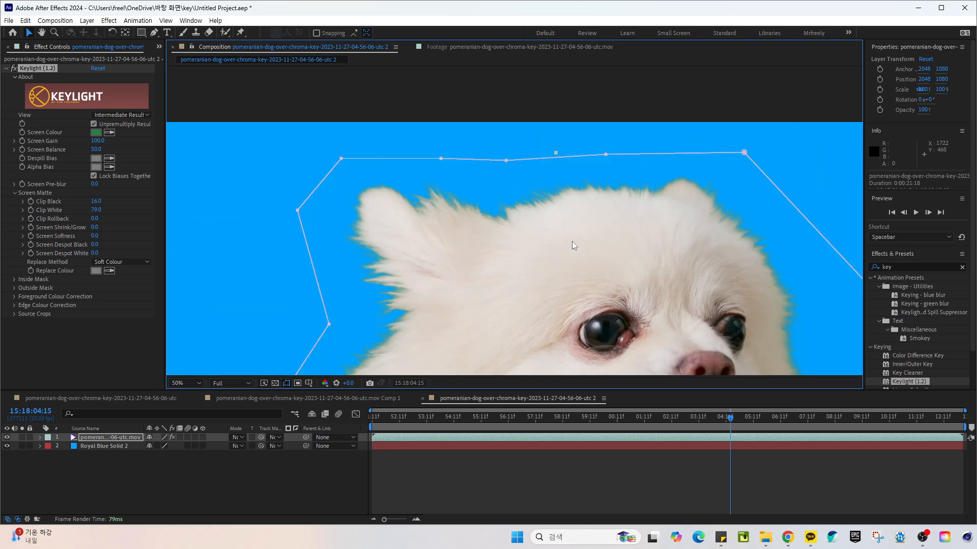
scroll(572, 241, "down", 2)
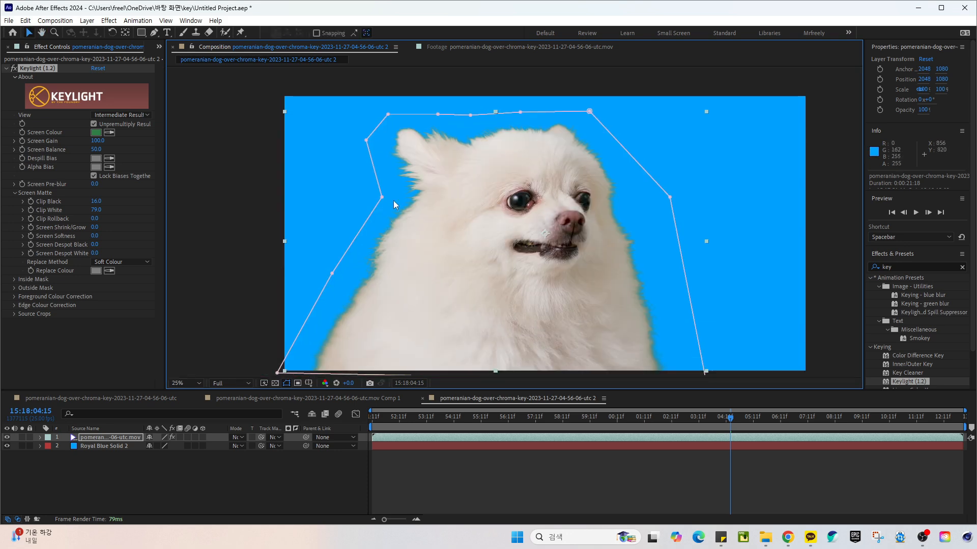
scroll(401, 208, "up", 6)
left_click_drag(393, 230, 632, 296)
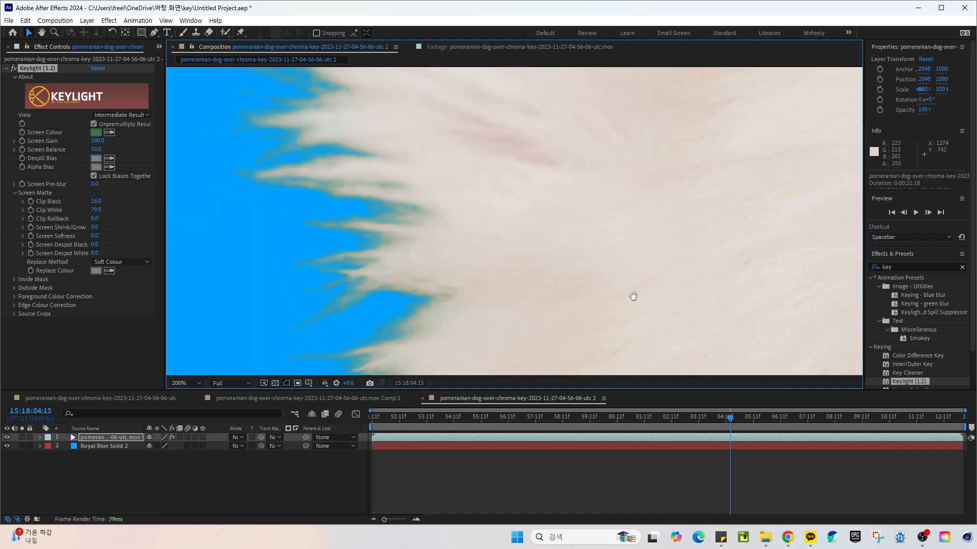
scroll(427, 183, "down", 2)
scroll(454, 292, "down", 5)
scroll(511, 231, "up", 2)
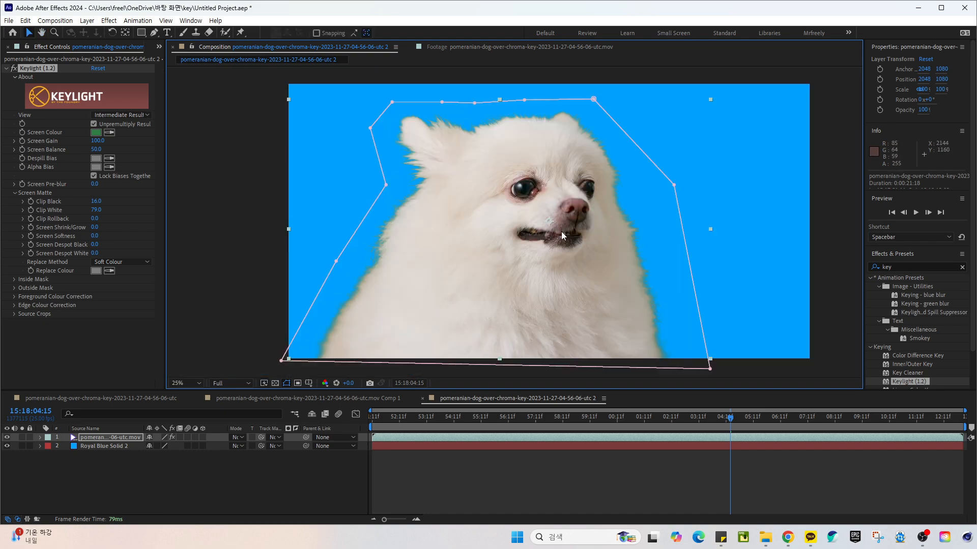
Step: Apply the Simple Choker effect to the dog layer and set Choke Matte to -100 to expand the matte
left_click(907, 265)
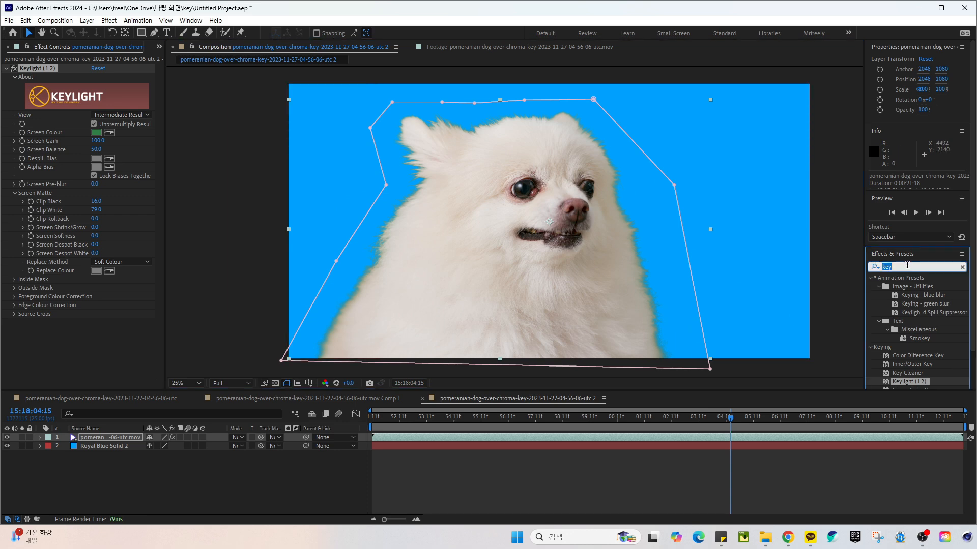
type("simple")
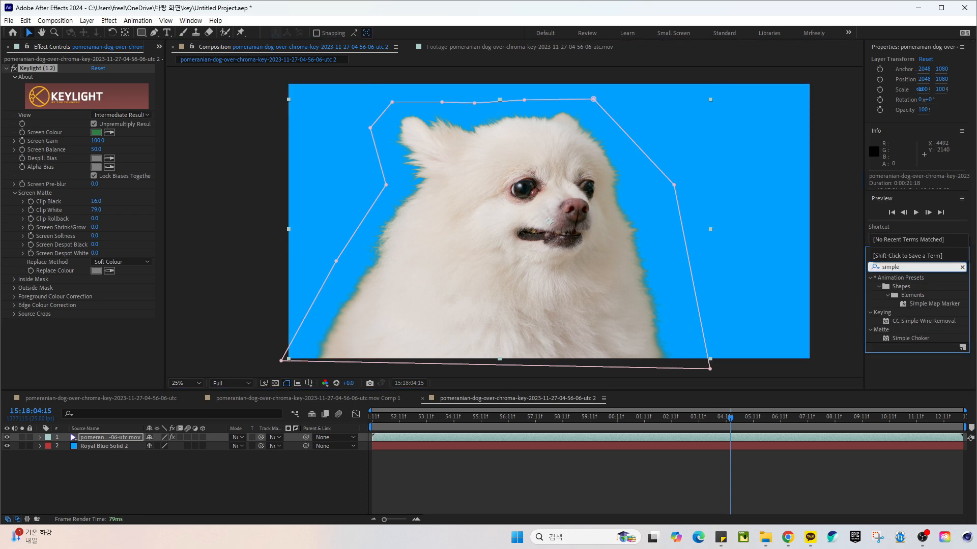
double_click(910, 339)
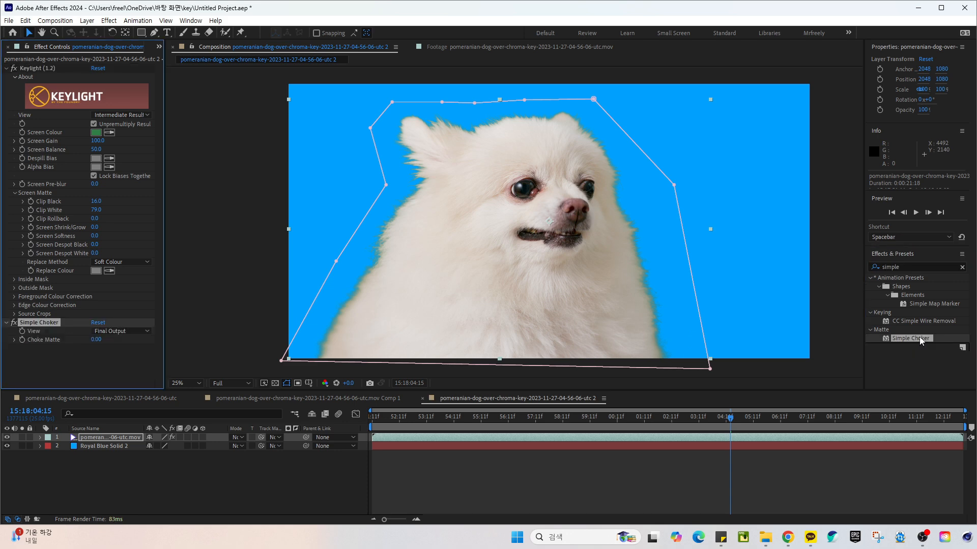
left_click(95, 340)
type("-100")
key("Return")
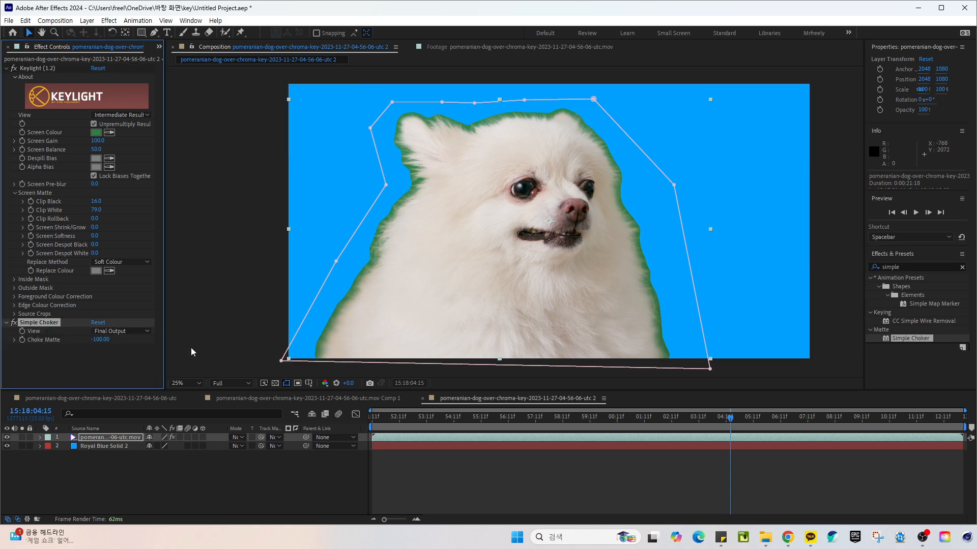
Step: Pre-compose the dog layer as "chroma", moving all attributes into the new composition
scroll(536, 249, "up", 2)
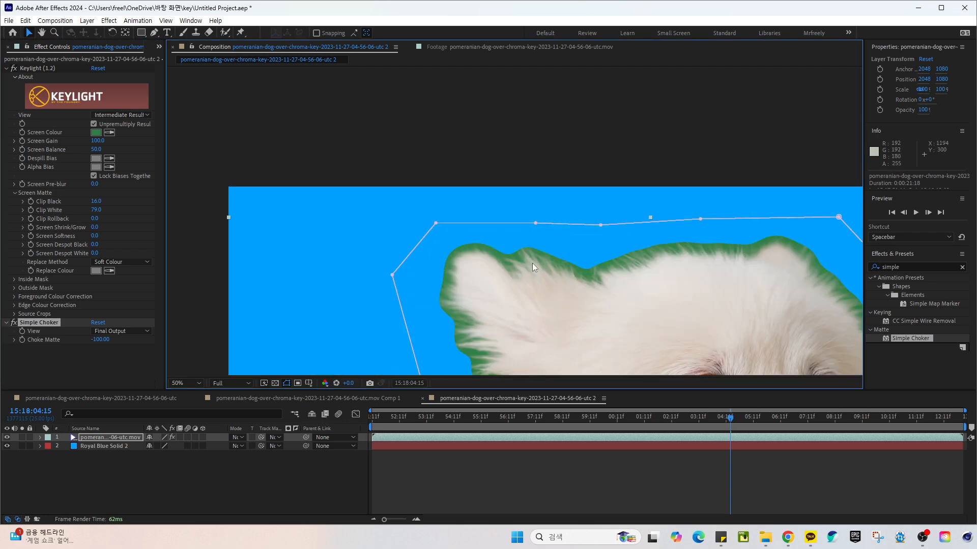
scroll(532, 263, "up", 2)
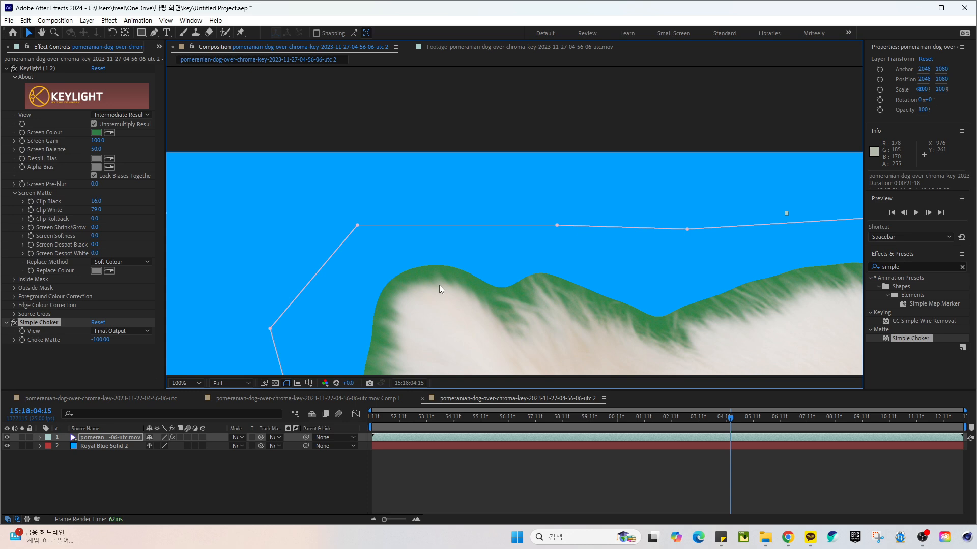
left_click_drag(550, 285, 499, 207)
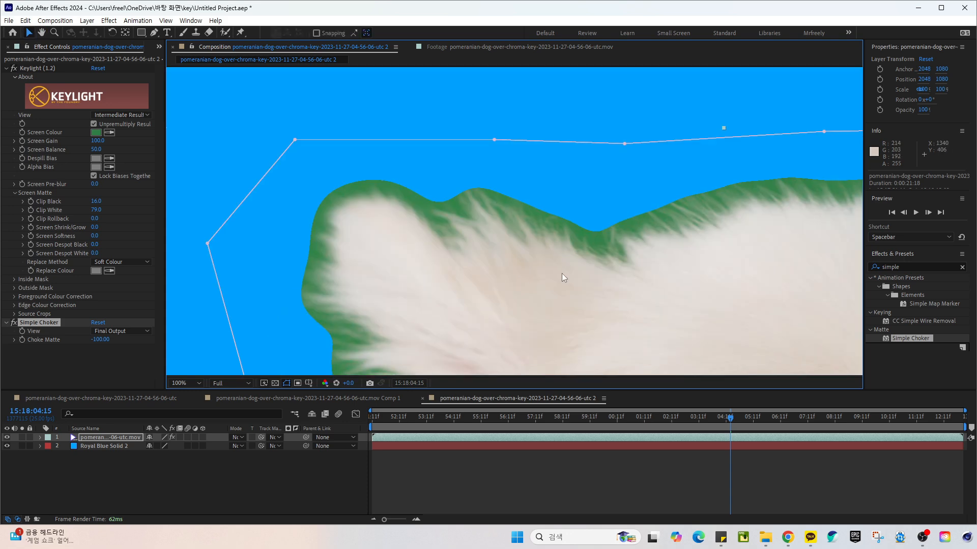
left_click_drag(561, 273, 515, 237)
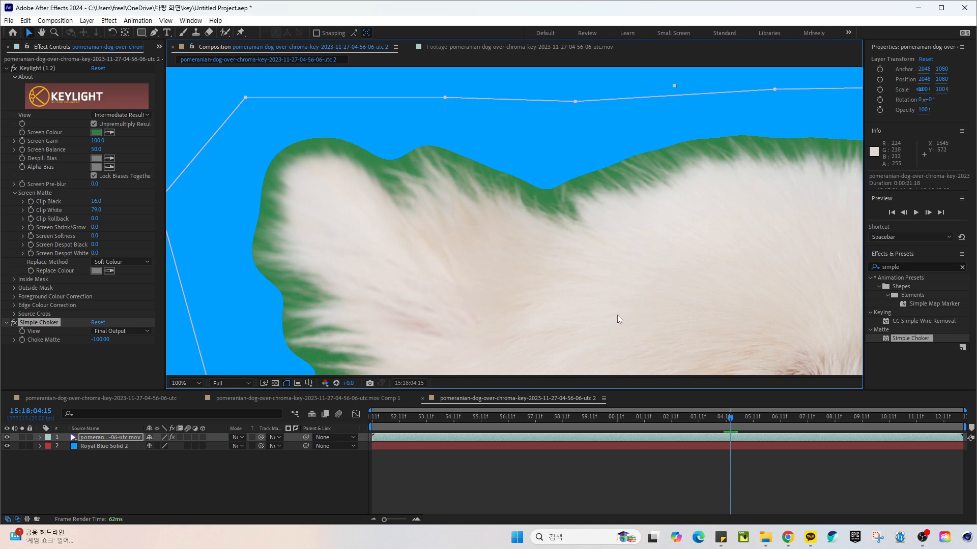
left_click(548, 508)
left_click(501, 441)
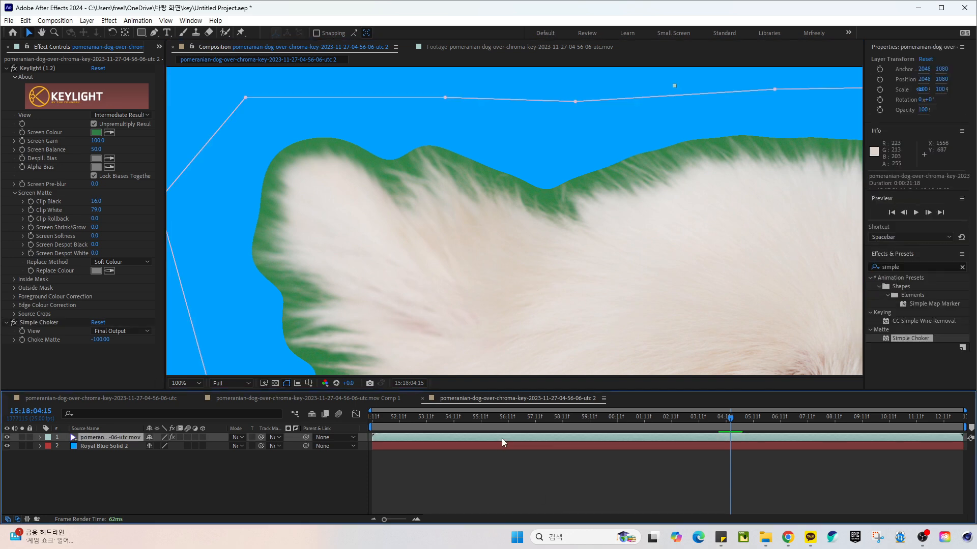
key("ctrl+shift+c")
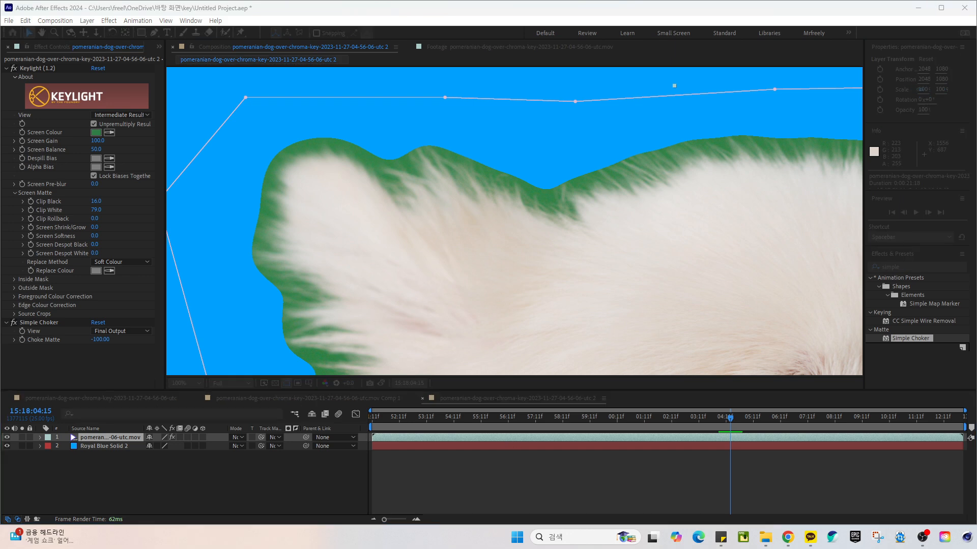
key("BackSpace")
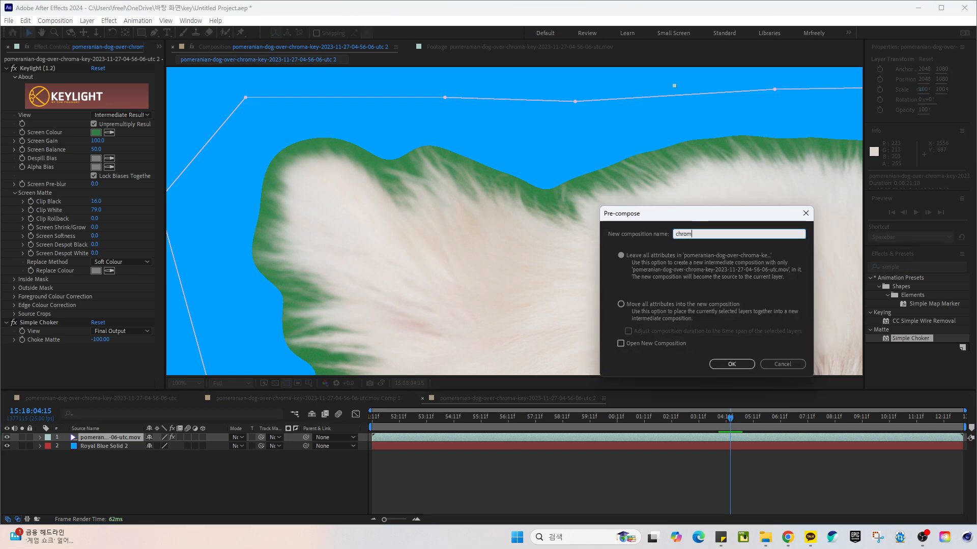
left_click(706, 304)
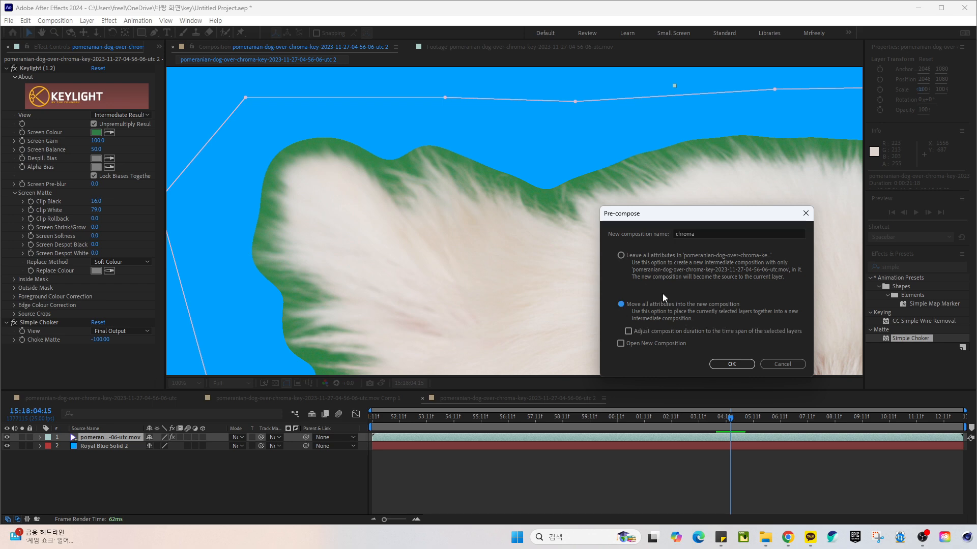
left_click(737, 365)
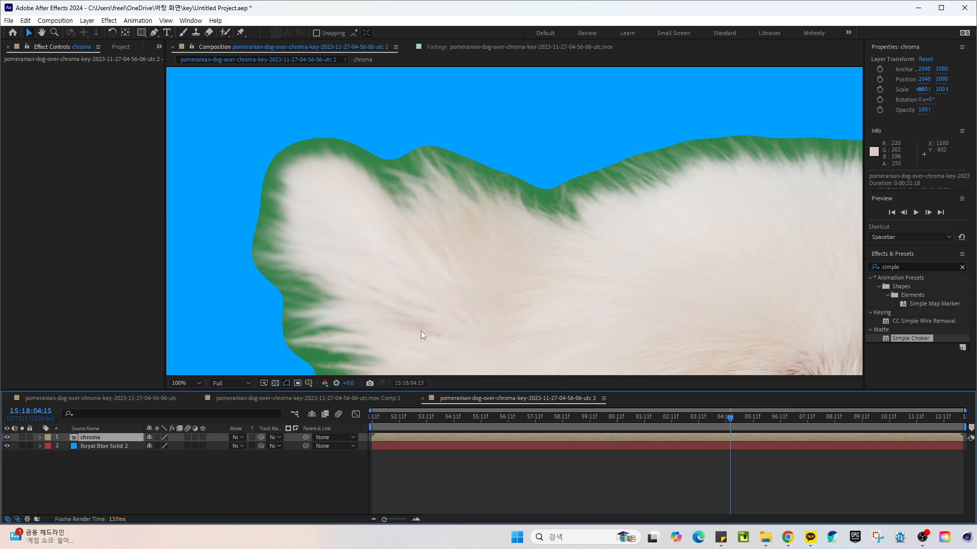
Step: Apply the Keylight + Key Cleaner + Advanced Spill Suppressor preset to the chroma layer
left_click(912, 268)
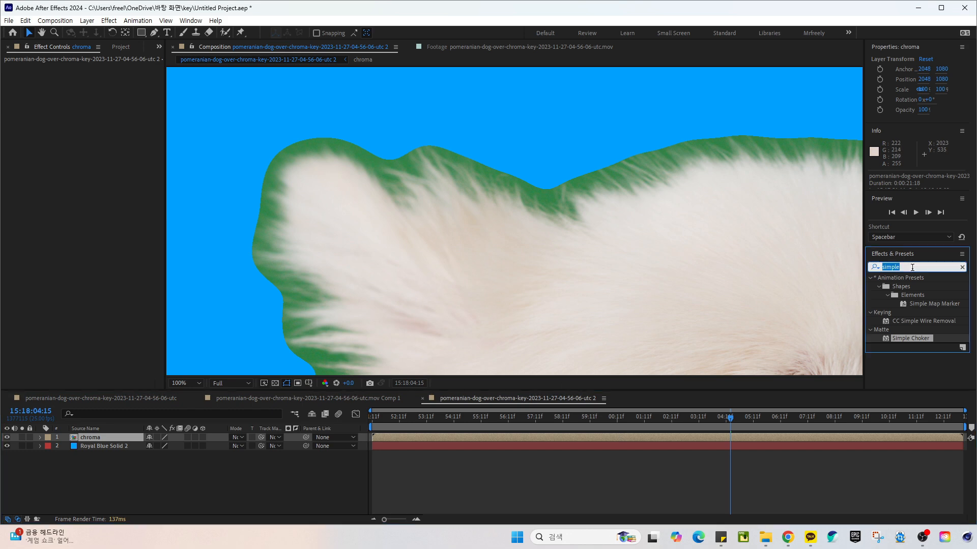
type("key")
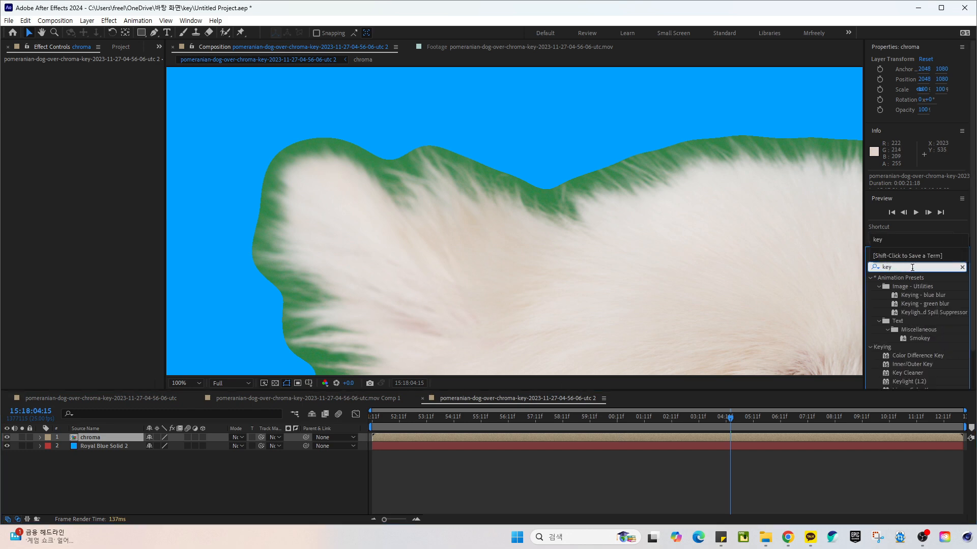
left_click(915, 312)
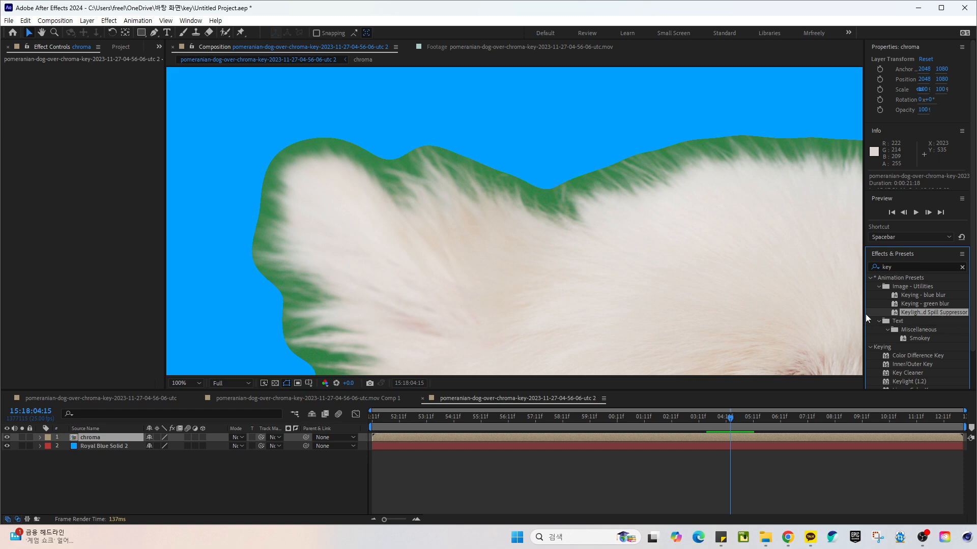
mouse_move(864, 314)
left_mouse_down()
mouse_move(782, 313)
mouse_move(852, 314)
left_mouse_up()
double_click(906, 312)
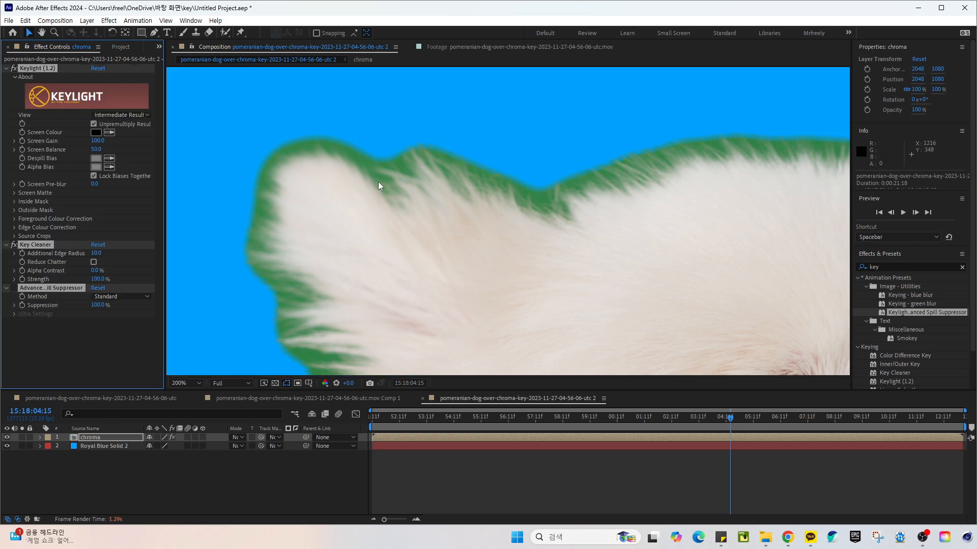
Step: Examine the green fringe around the dog's ears, head and right-hand side of the body
scroll(378, 178, "up", 2)
left_click_drag(411, 267, 475, 216)
left_click_drag(545, 304, 478, 250)
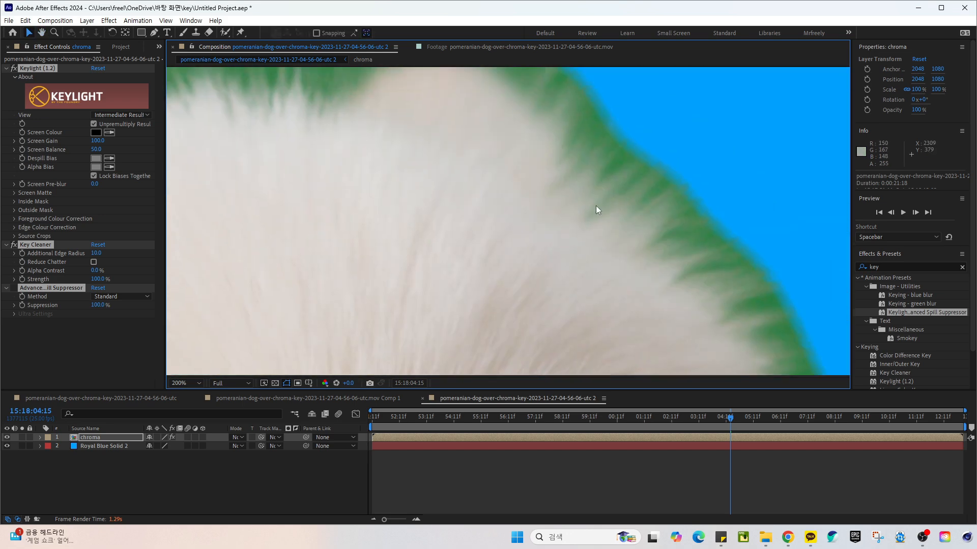
left_click_drag(596, 205, 593, 234)
left_click_drag(496, 187, 557, 218)
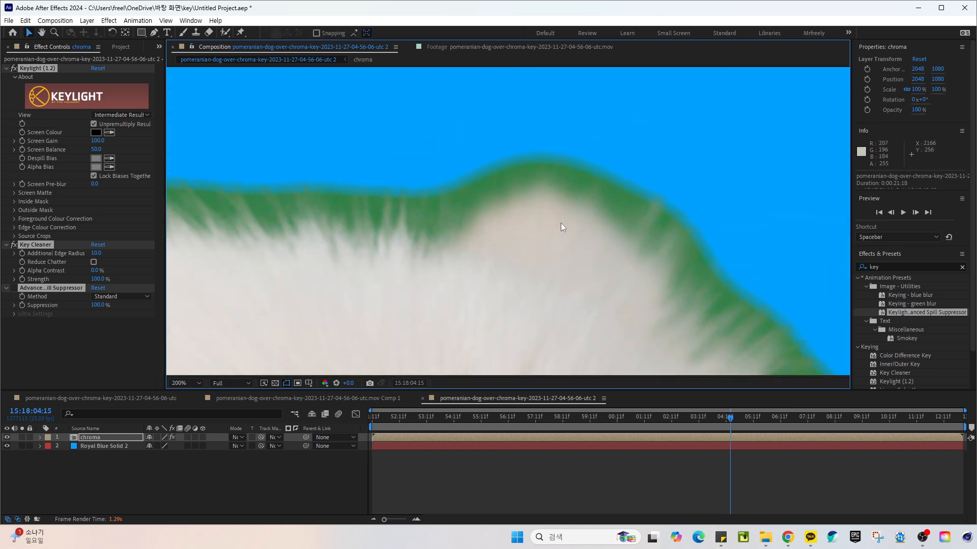
scroll(560, 223, "down", 1)
left_click_drag(672, 336, 546, 247)
left_click_drag(600, 290, 485, 146)
scroll(565, 246, "up", 2)
scroll(524, 218, "down", 2)
left_click_drag(549, 279, 506, 144)
scroll(583, 273, "up", 1)
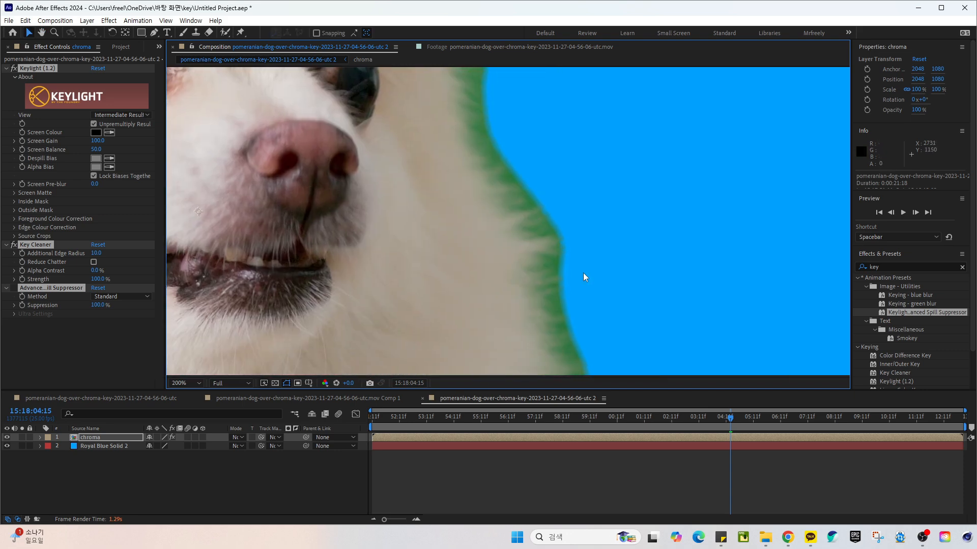
left_click_drag(583, 289, 556, 216)
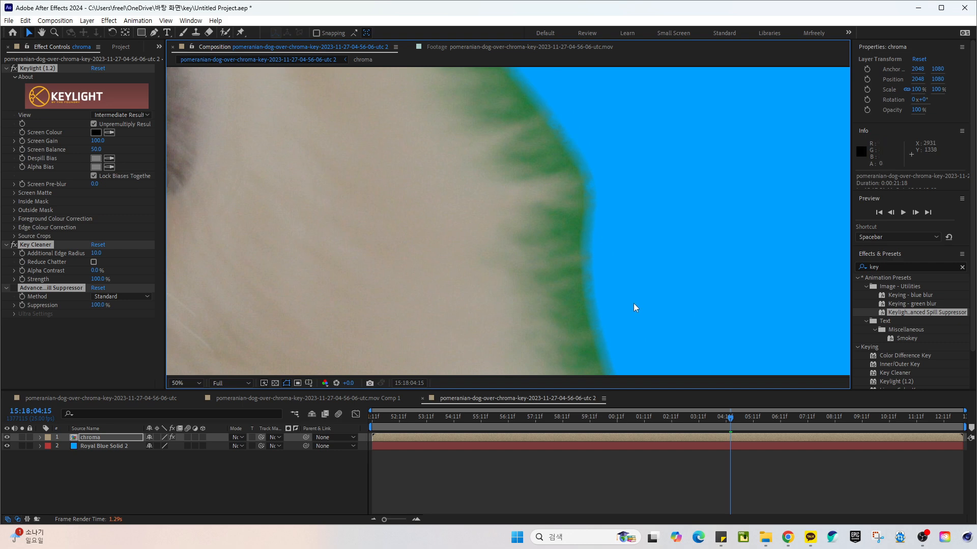
Step: Sample the green fringe beside the dog's body as the Screen Colour of the chroma layer's Keylight effect
scroll(633, 338, "up", 1)
scroll(692, 347, "up", 1)
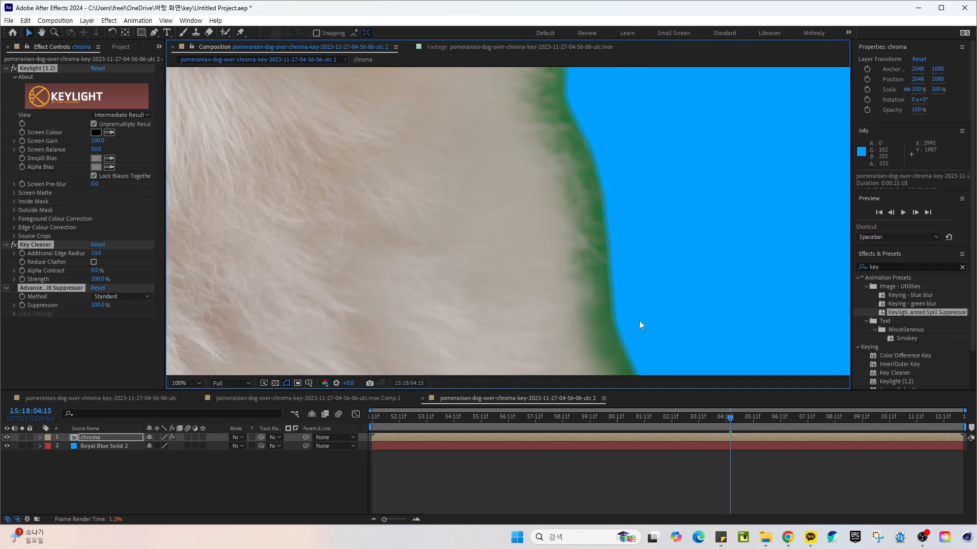
scroll(615, 265, "up", 1)
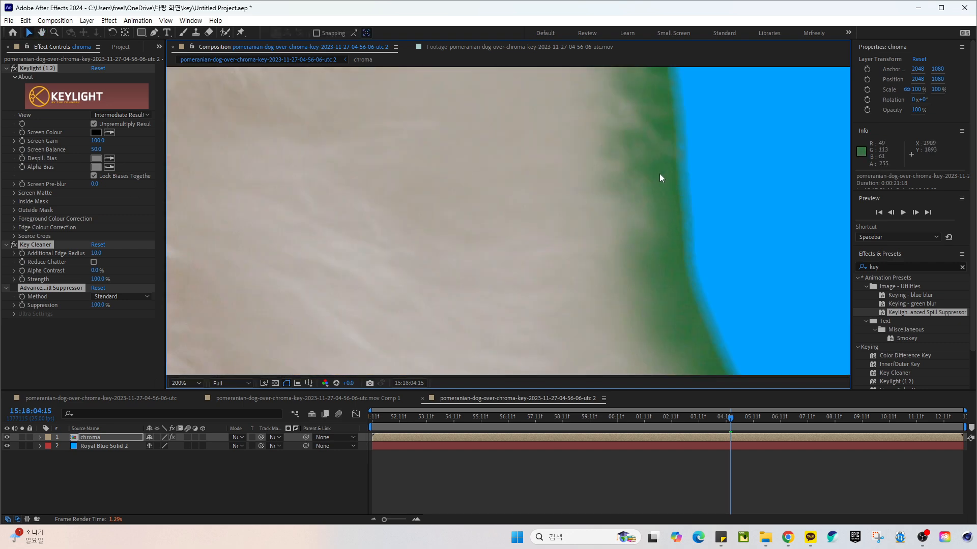
left_click(109, 133)
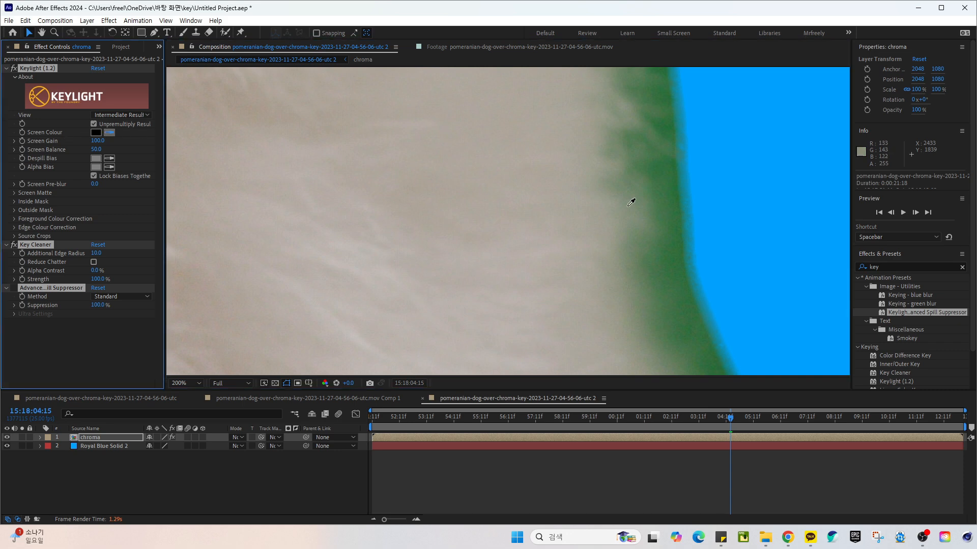
left_click(663, 166)
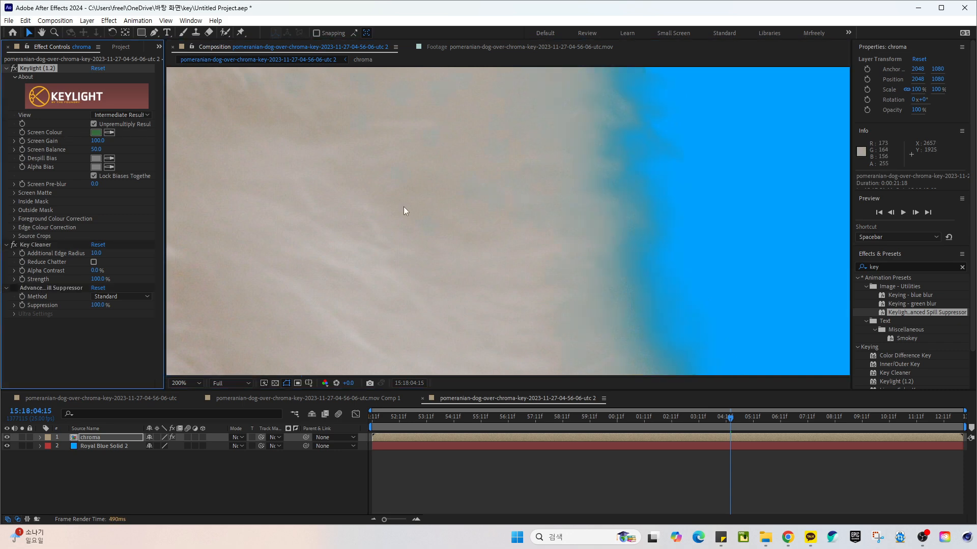
Step: Inspect the keyed fur edge around the ear, and check the masked source footage inside the chroma pre-composition
scroll(404, 206, "down", 6)
left_click_drag(317, 163, 494, 311)
scroll(508, 221, "up", 2)
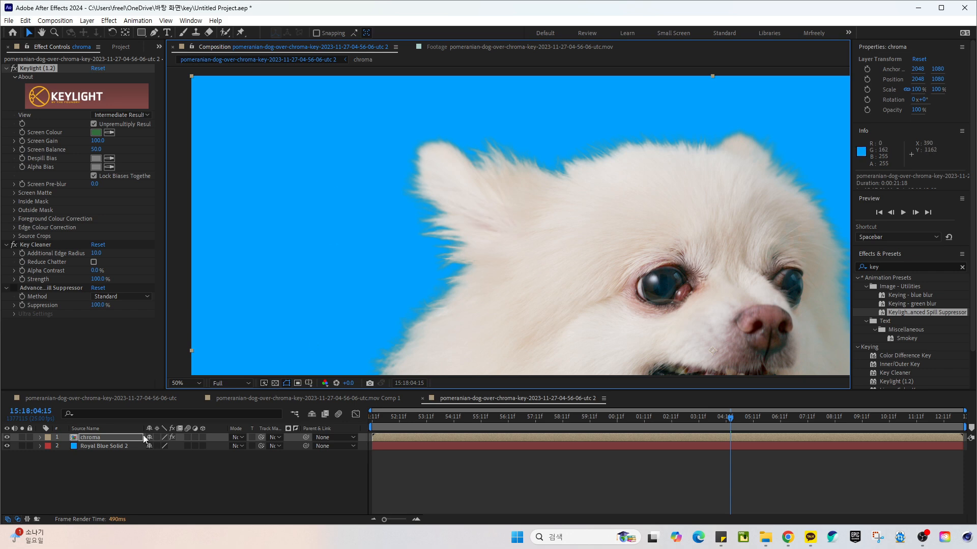
double_click(107, 438)
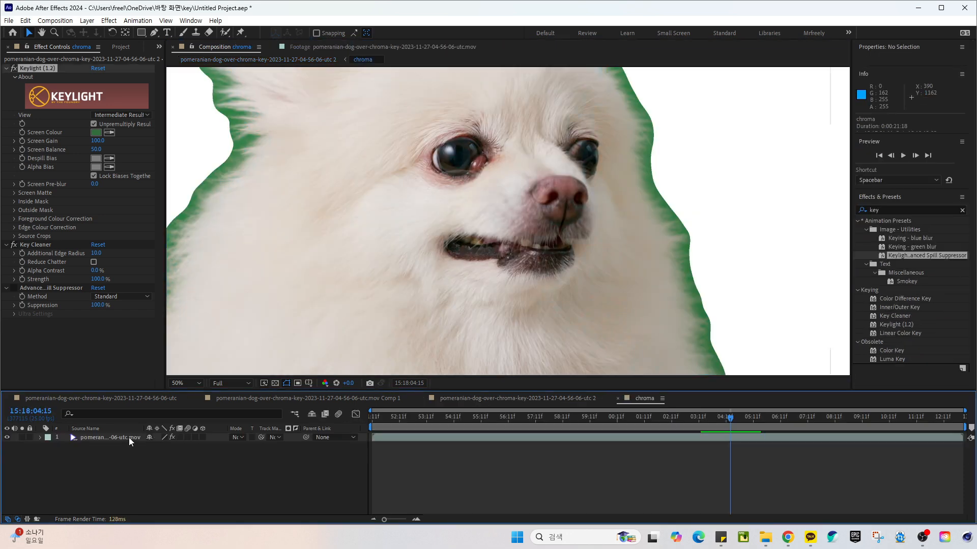
left_click(129, 438)
left_click(515, 399)
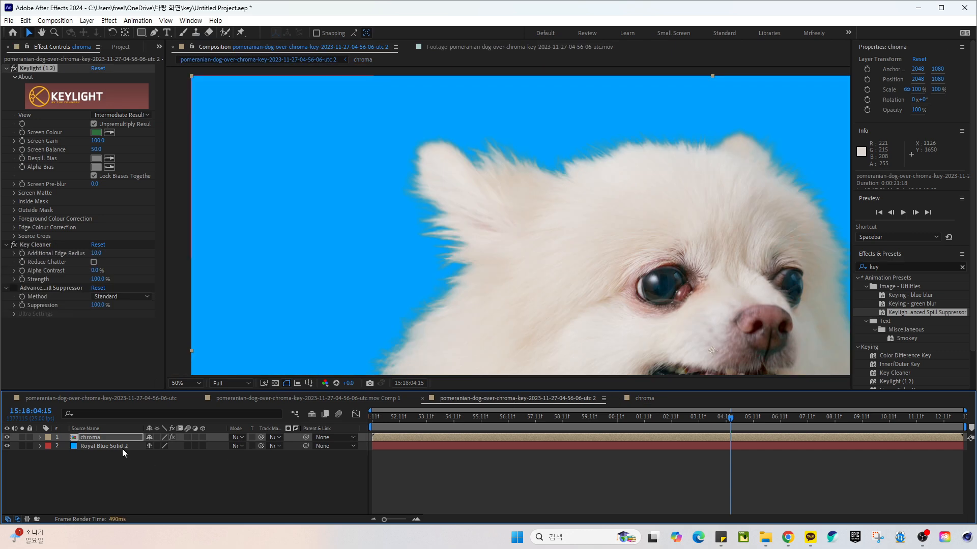
Step: Display the chroma layer's Keylight output as Combined Matte to inspect the dog's matte
left_click(117, 439)
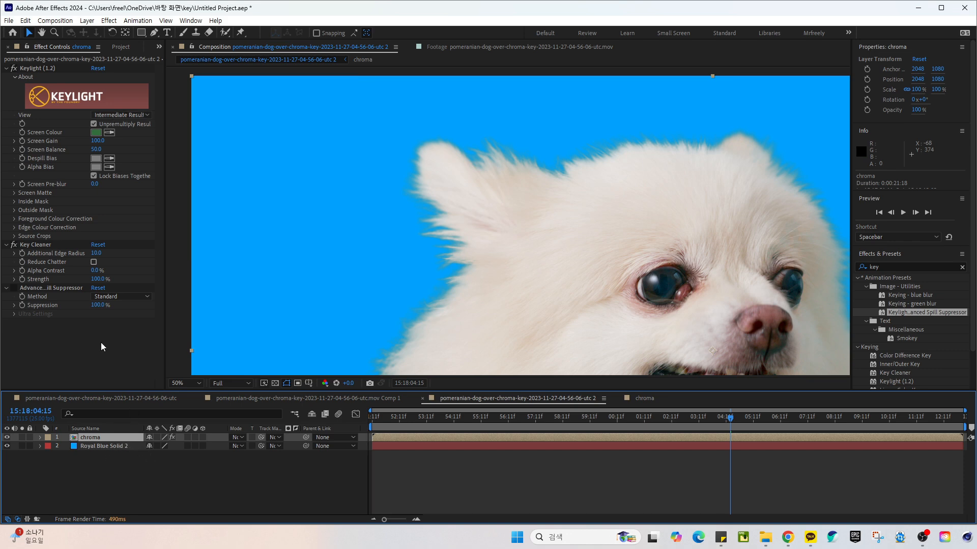
left_click(127, 115)
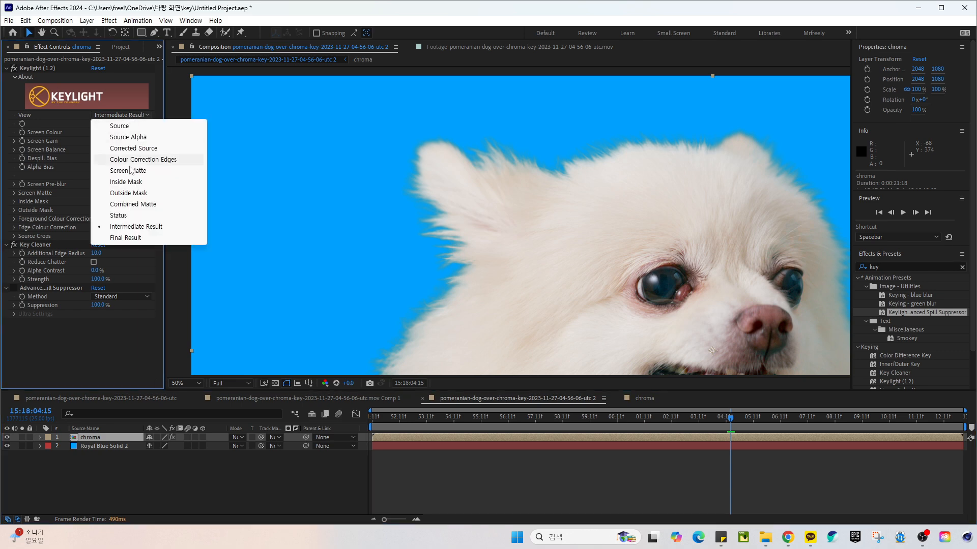
left_click(151, 205)
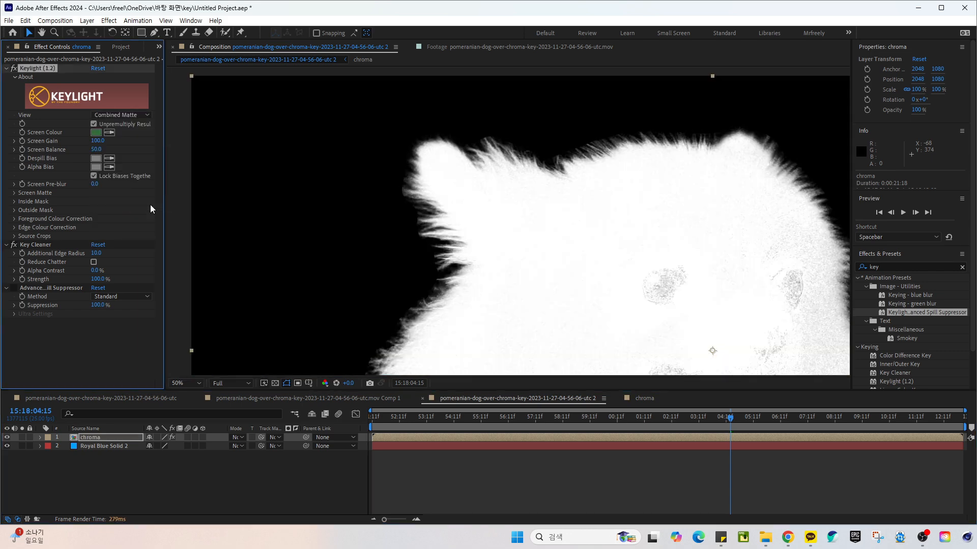
left_click_drag(738, 268, 599, 213)
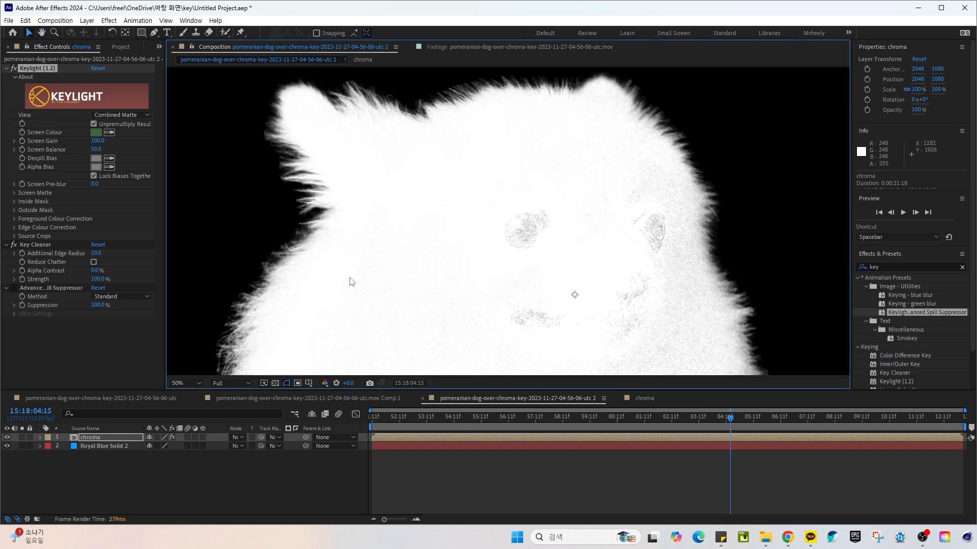
Step: Set Keylight's Screen Matte Clip Black to 25 and Clip White to 85
left_click(15, 194)
left_click(96, 202)
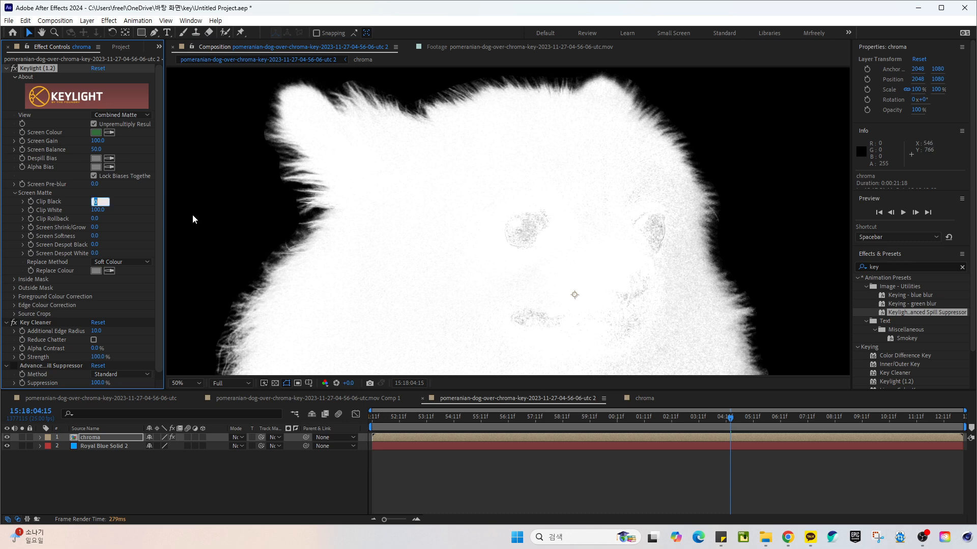
type("25")
key("Return")
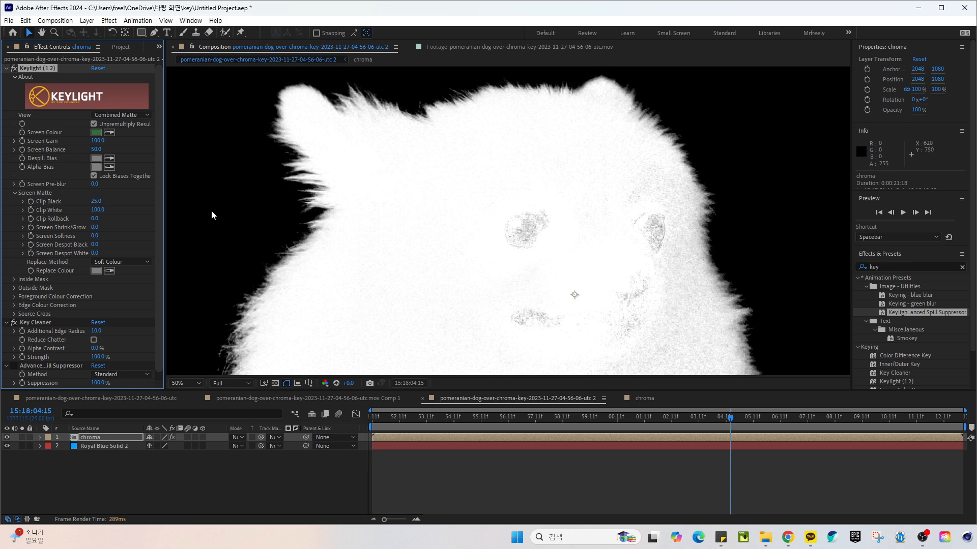
left_click(97, 210)
type("85")
key("Return")
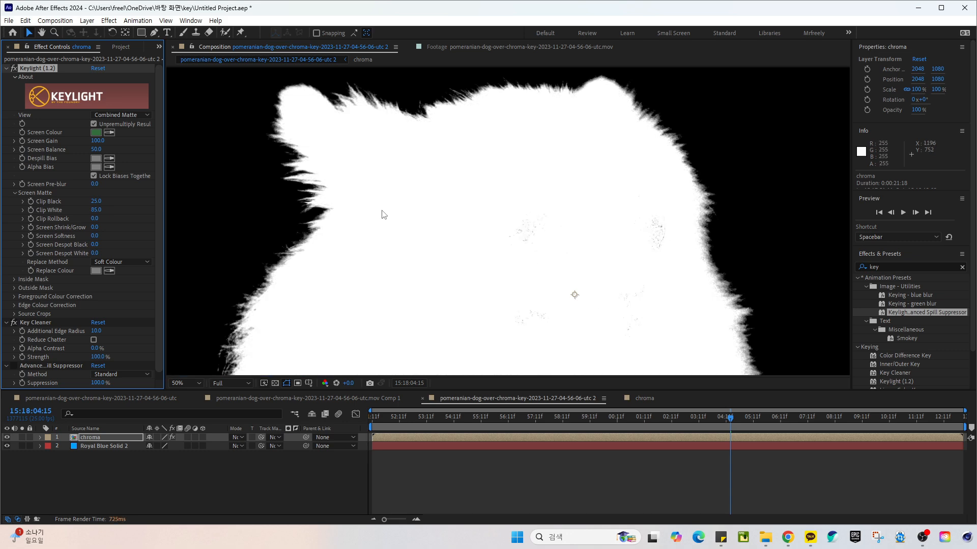
Step: Set Keylight's Clip White to 70 and check the matte inside the dog's face and along its head
left_click(98, 210)
type("70")
key("Return")
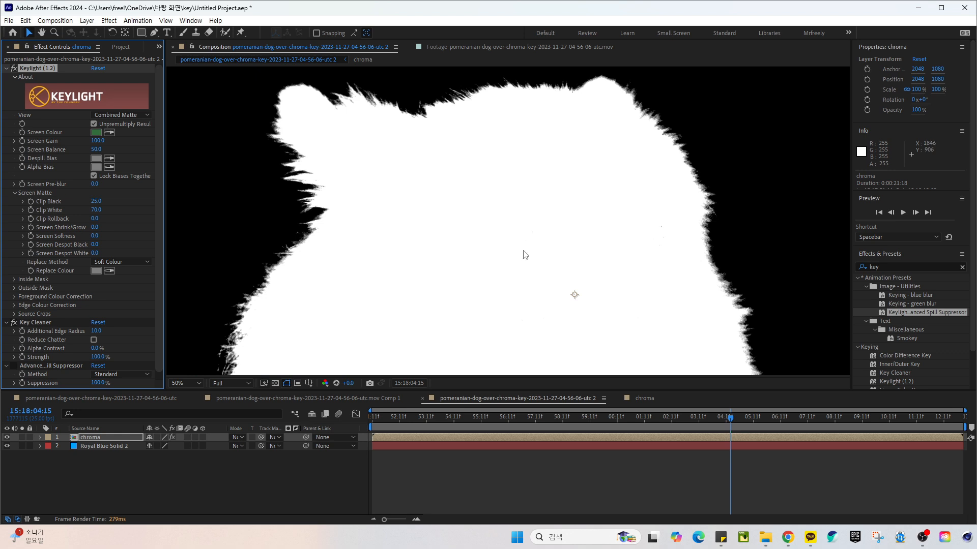
scroll(523, 251, "down", 2)
left_click_drag(550, 279, 574, 278)
scroll(517, 183, "up", 2)
left_click_drag(518, 183, 495, 269)
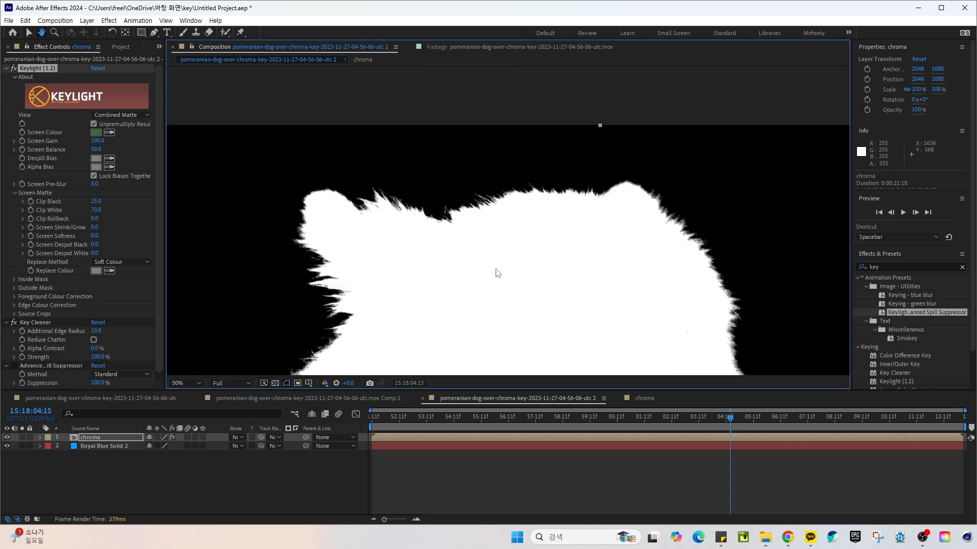
Step: Set Keylight's Clip Black to 15 and check the matte's fur edges down both sides of the body
scroll(497, 273, "up", 2)
left_click(96, 201)
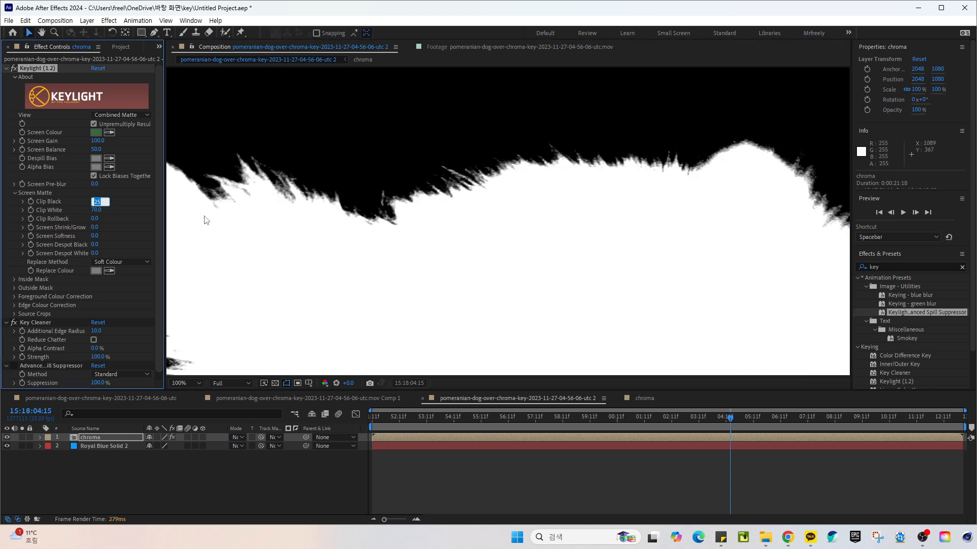
type("15")
key("Return")
scroll(476, 252, "down", 2)
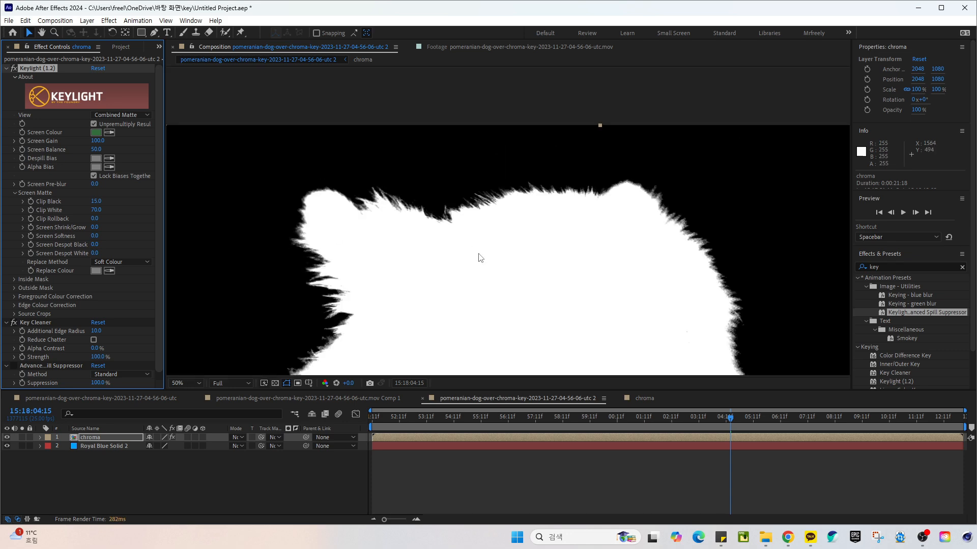
left_click_drag(478, 257, 448, 96)
left_click_drag(707, 315, 507, 148)
left_click_drag(424, 216, 591, 267)
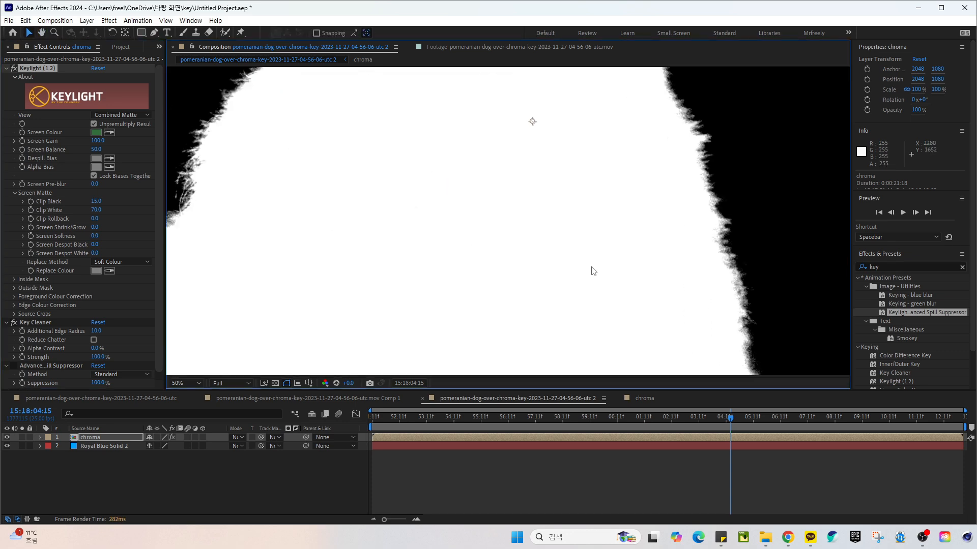
scroll(592, 272, "down", 2)
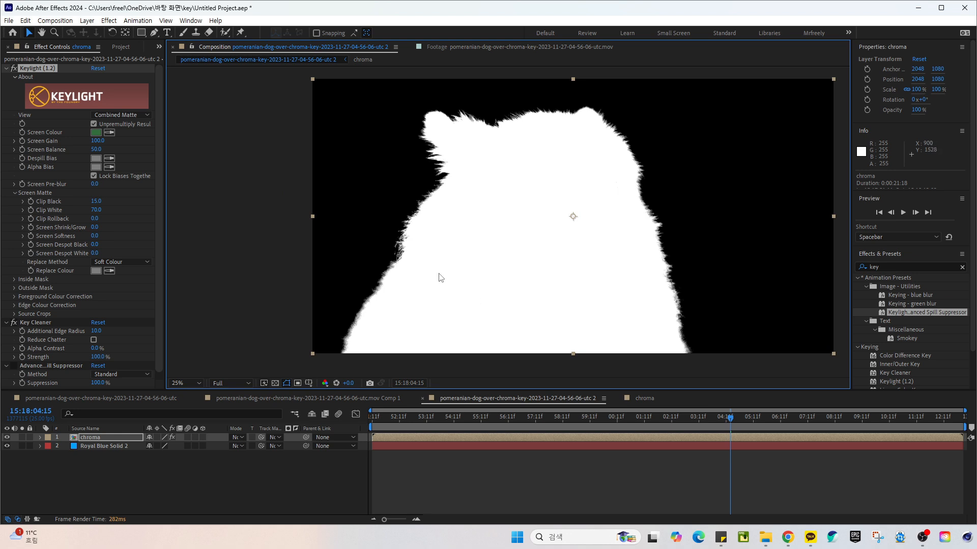
Step: Set the Keylight view back to Intermediate Result and look closely at the fur edge on the head
left_click(31, 323)
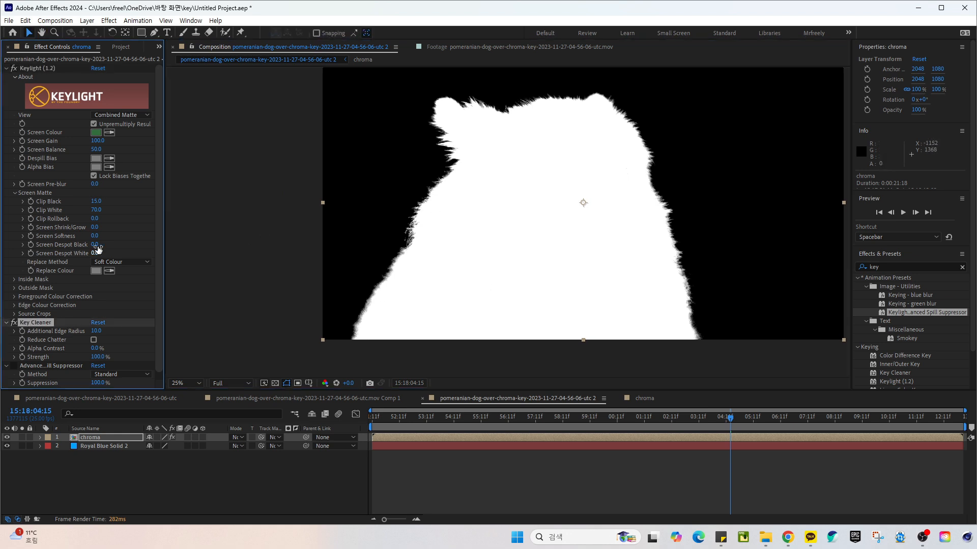
left_click(121, 115)
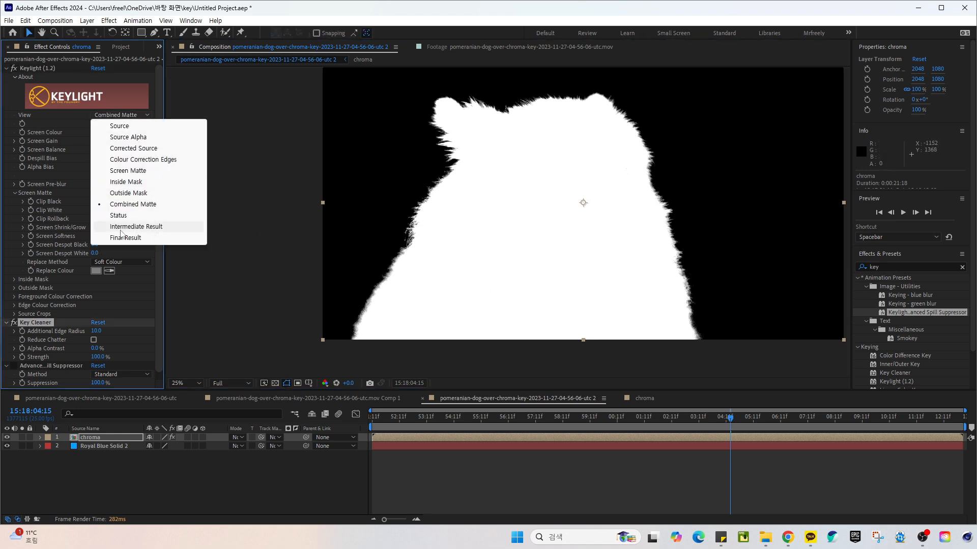
left_click(164, 228)
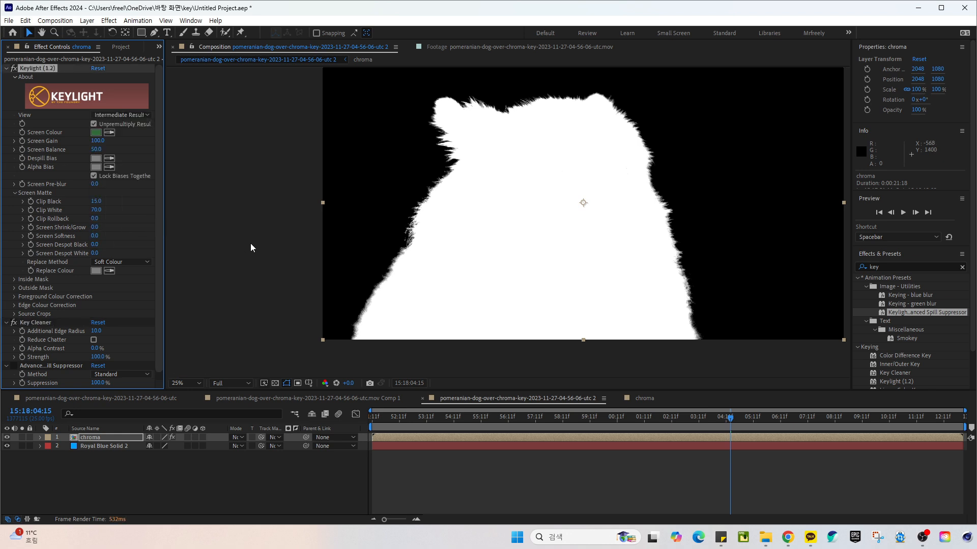
key("period")
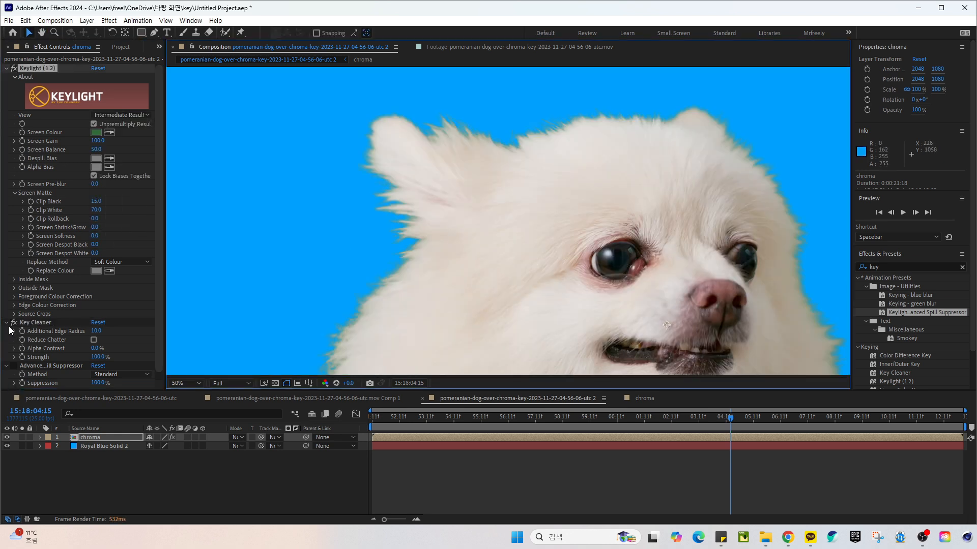
scroll(387, 227, "up", 4)
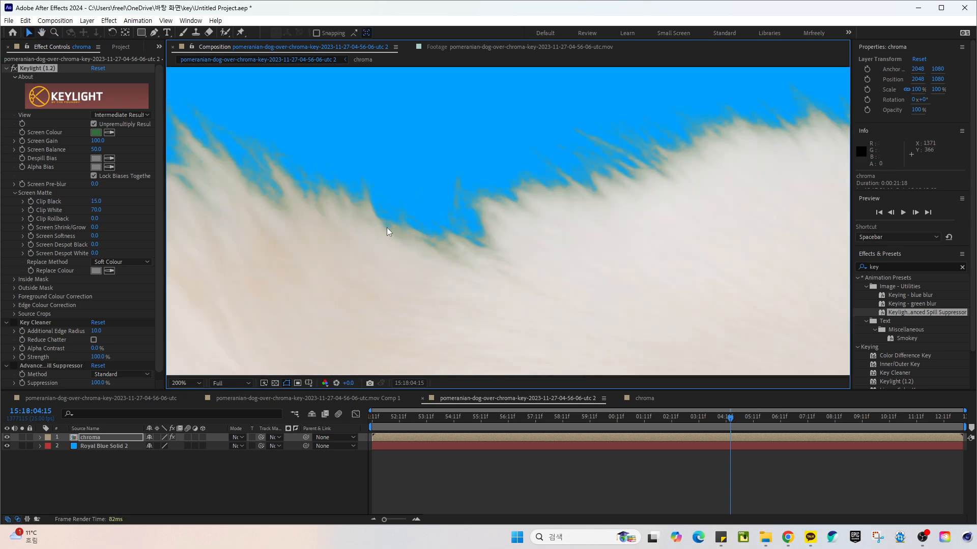
Step: Enable Key Cleaner on the chroma layer and set its Alpha Contrast to 25% after trying 15%
left_click(14, 323)
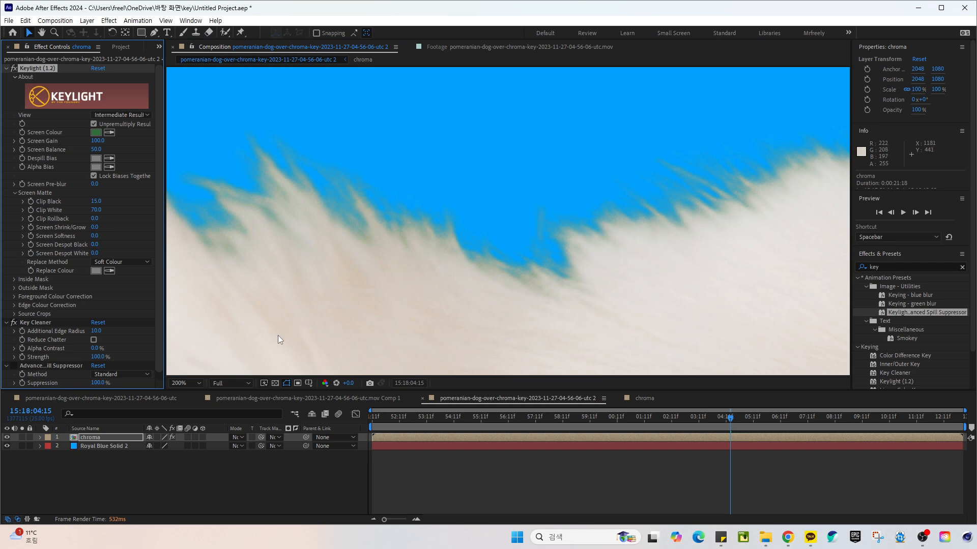
left_click(95, 349)
type("15")
key("Return")
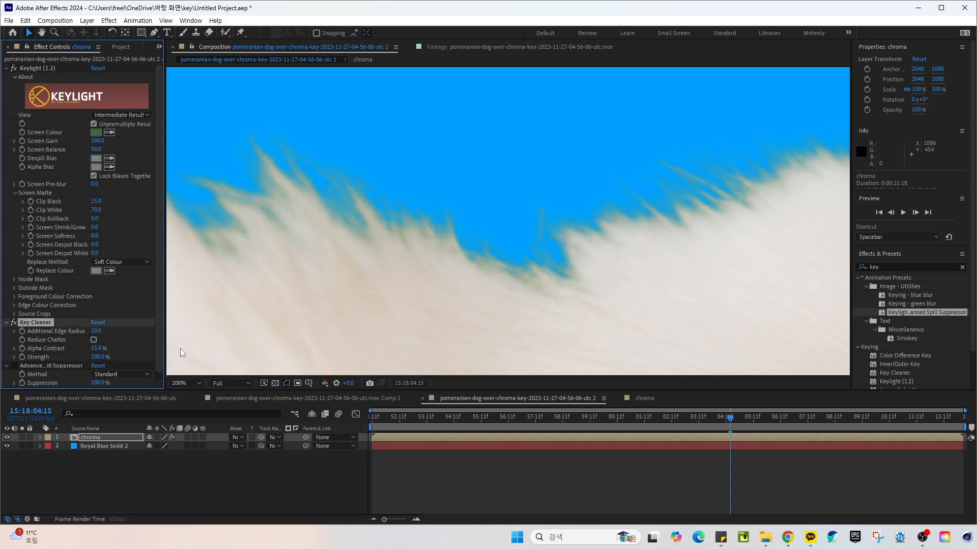
left_click(96, 349)
key("Return")
scroll(430, 225, "down", 4)
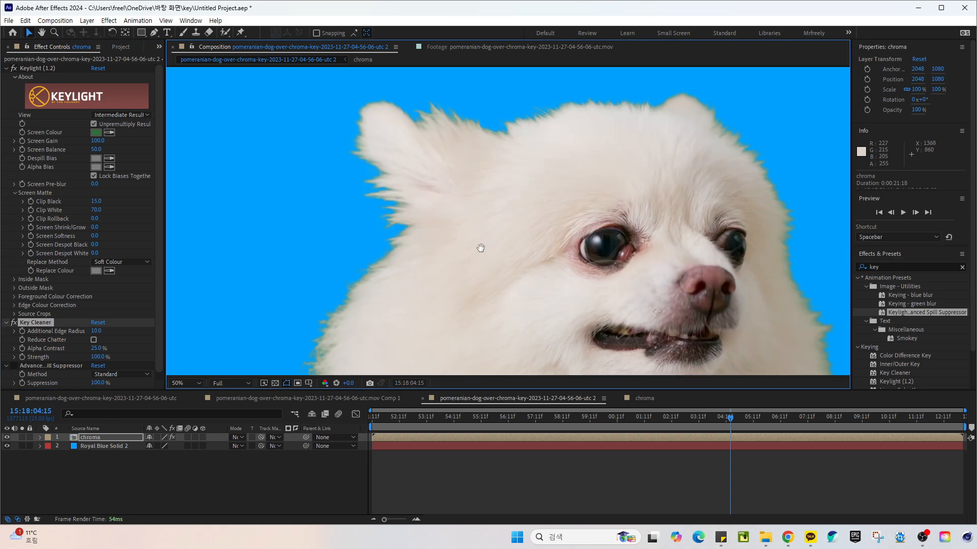
Step: Enable the Advanced Spill Suppressor on the chroma layer and check the fur around the ear and head
left_click_drag(480, 248, 470, 213)
left_click(47, 366)
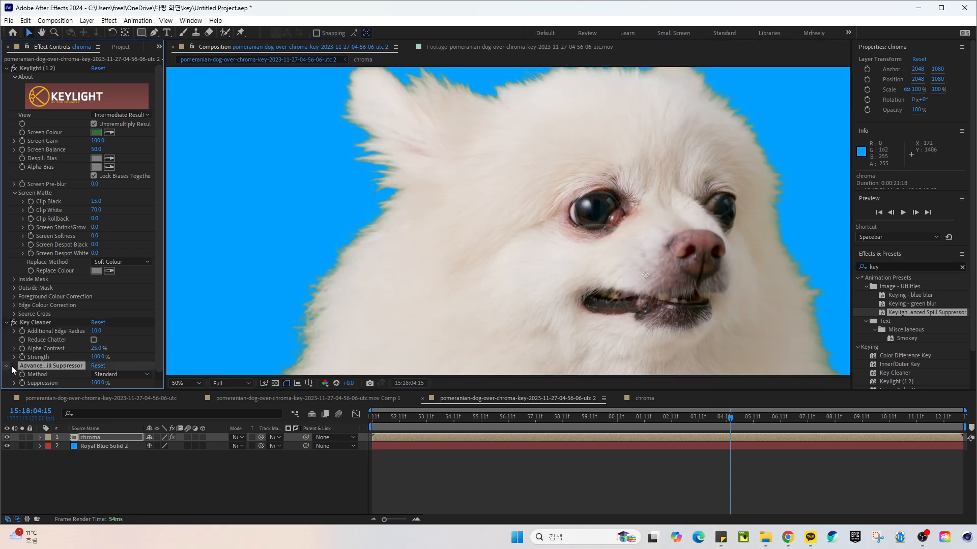
left_click(14, 367)
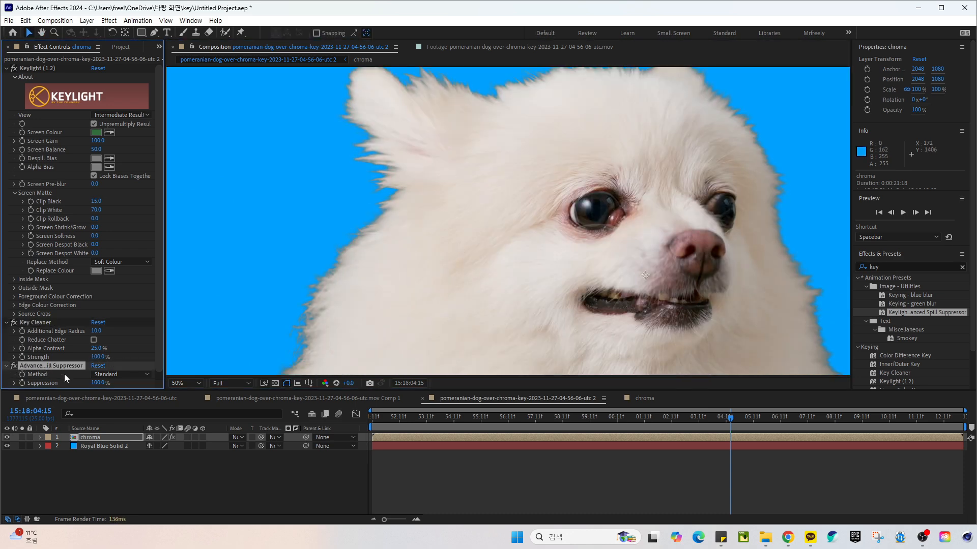
scroll(427, 224, "up", 2)
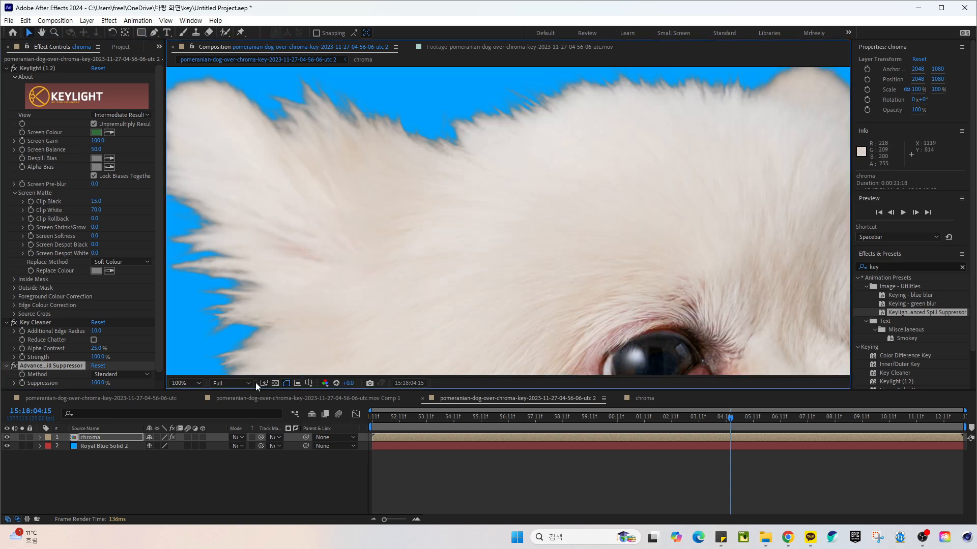
scroll(112, 359, "down", 1)
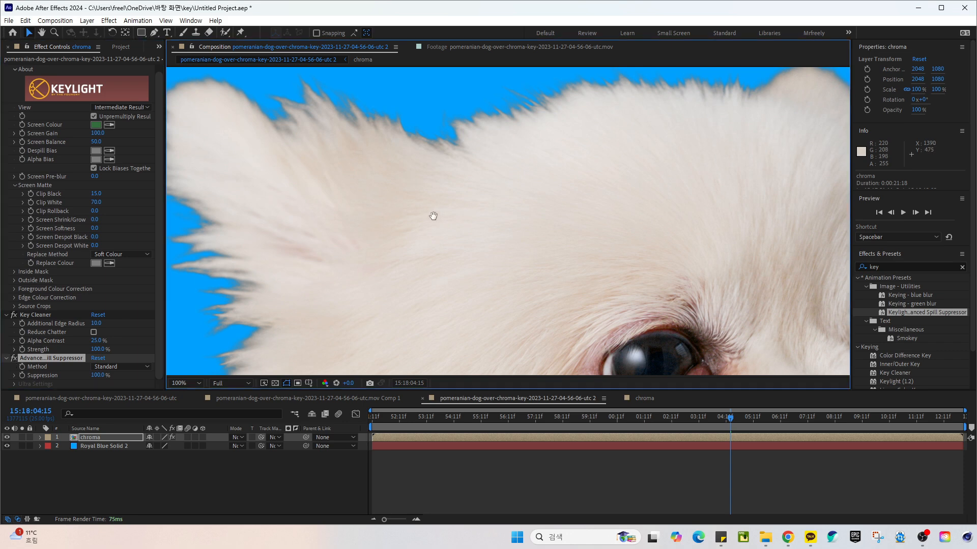
scroll(497, 196, "up", 2)
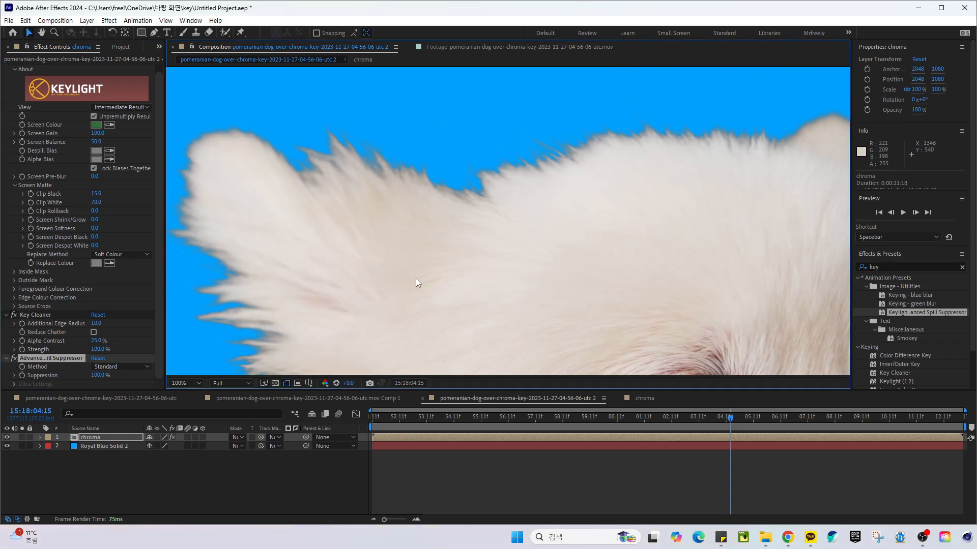
Step: Set Keylight's Clip Black to 45 after trying 25, and check the dog's outline
left_click(96, 194)
type("25")
key("Return")
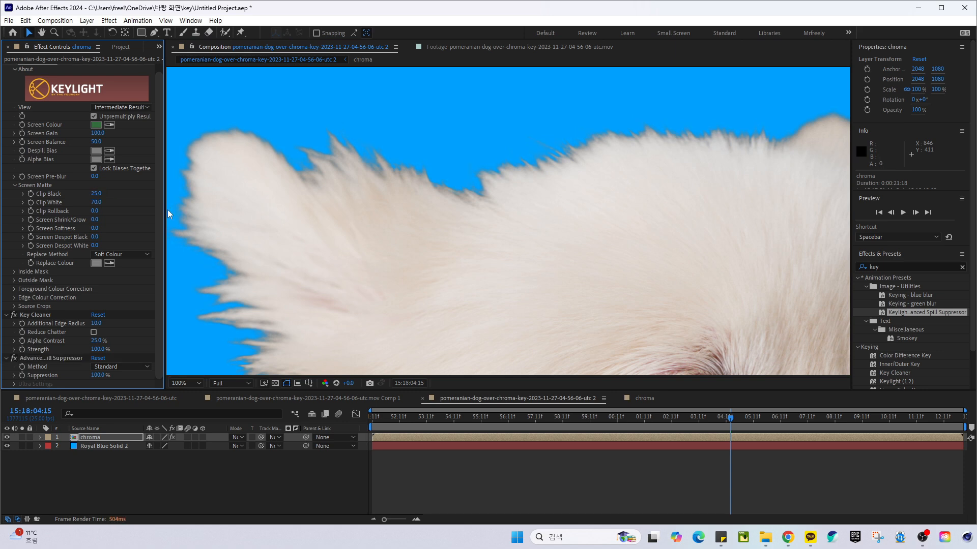
left_click(97, 194)
type("45")
key("Return")
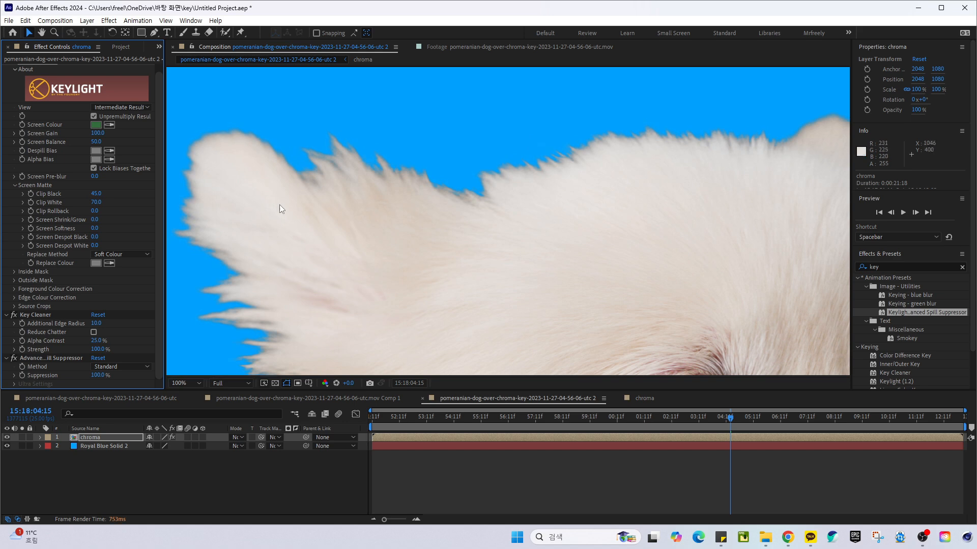
scroll(344, 215, "down", 4)
left_click_drag(585, 230, 567, 205)
scroll(484, 230, "up", 2)
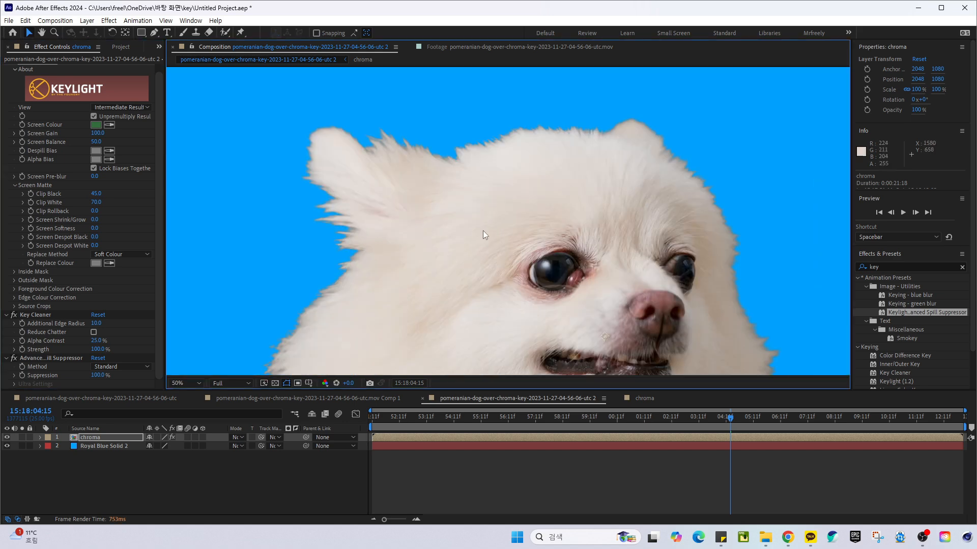
Step: Set Keylight's Clip White to 95 and check the whole keyed dog against the blue background
left_click_drag(409, 218, 422, 182)
left_click(97, 202)
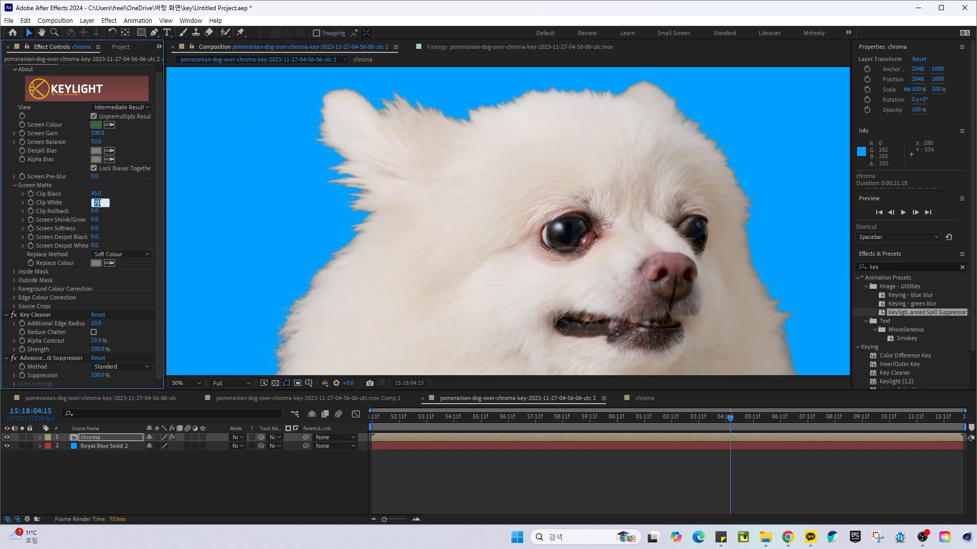
type("95")
key("Return")
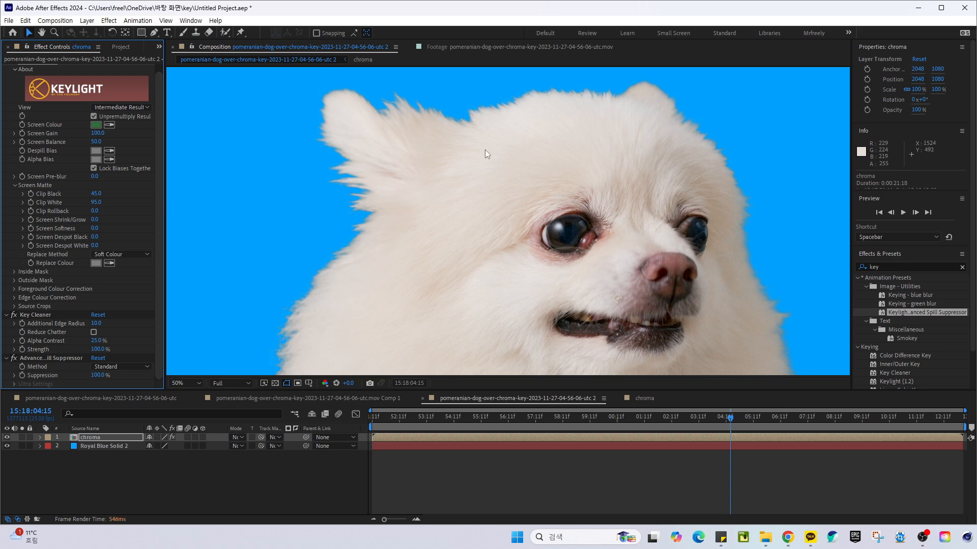
scroll(545, 183, "down", 3)
scroll(540, 193, "up", 1)
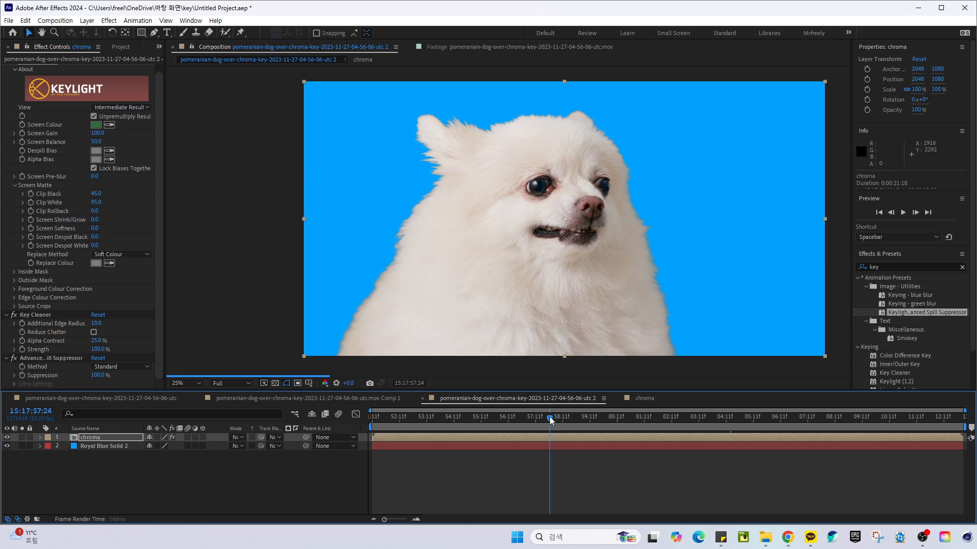
Step: Check the keyed pomeranian against the blue background at several frames across the timeline
left_click(479, 417)
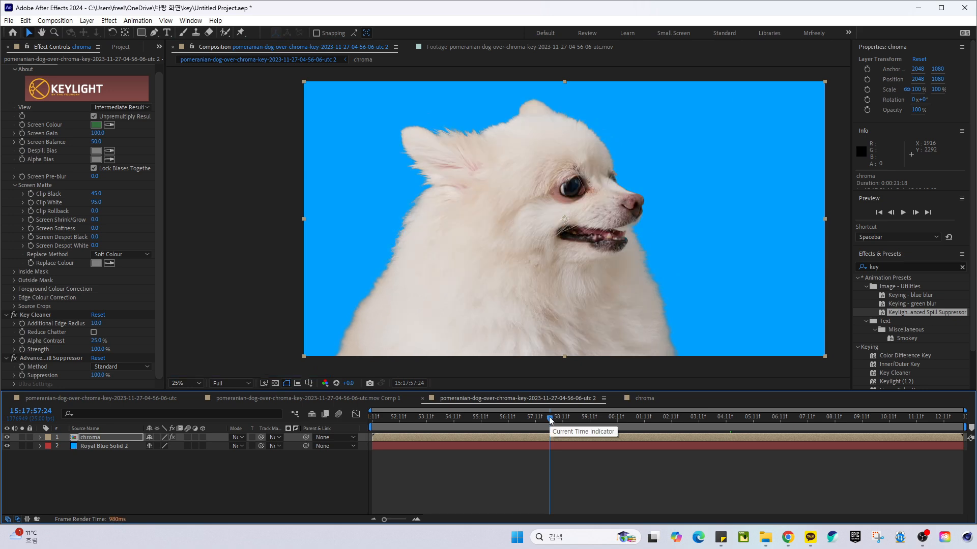
left_click_drag(480, 421, 434, 421)
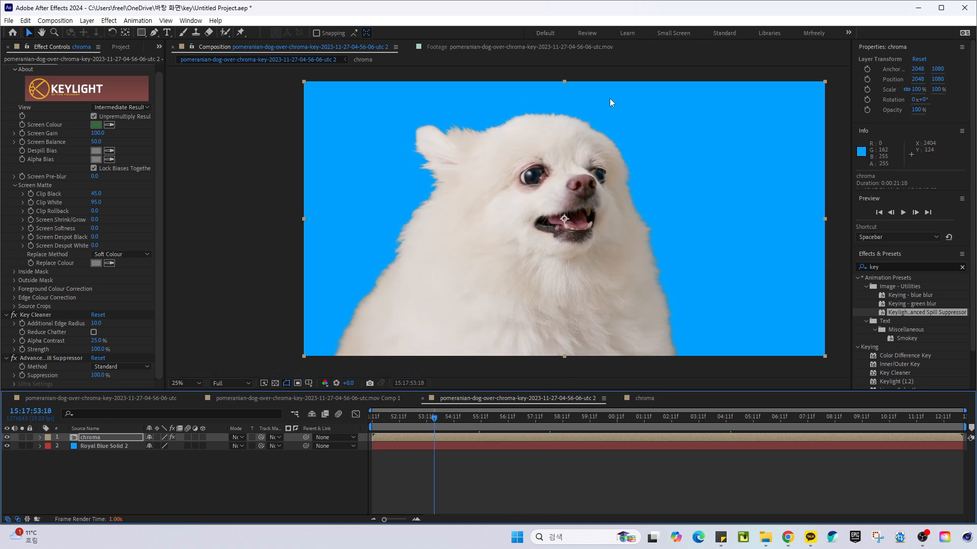
left_click(533, 420)
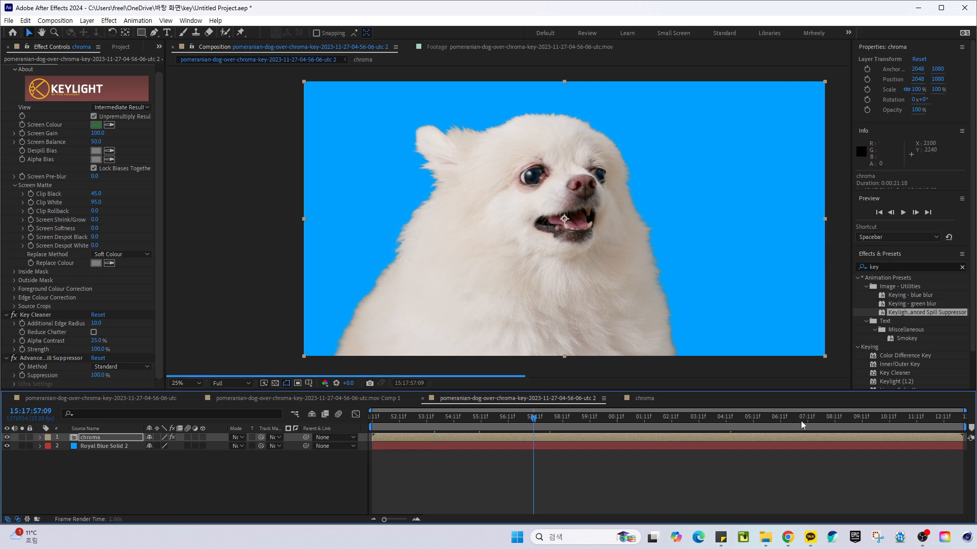
left_click(821, 422)
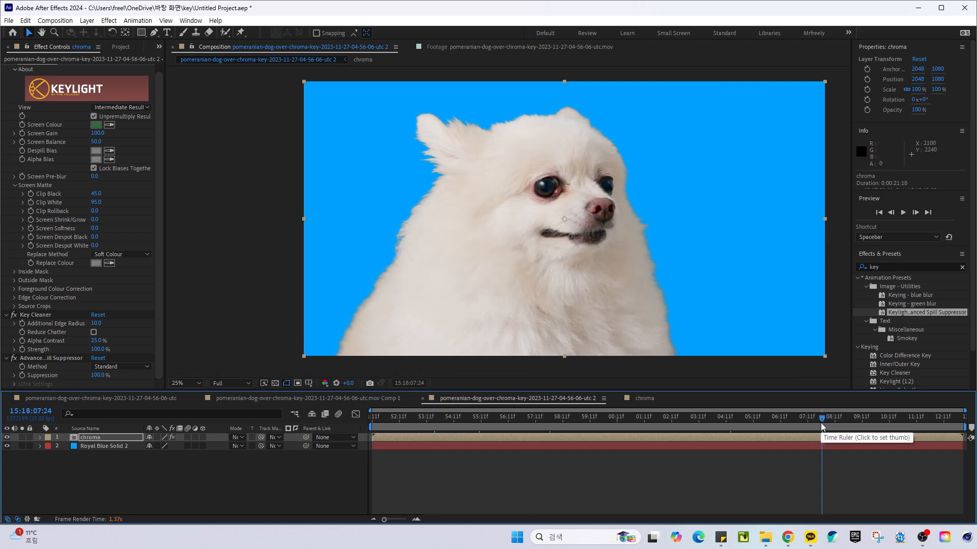
Step: Replace the pomeranian source footage with the black-dog-on-green-screen MP4 from the desktop's key folder
left_click(120, 47)
right_click(53, 158)
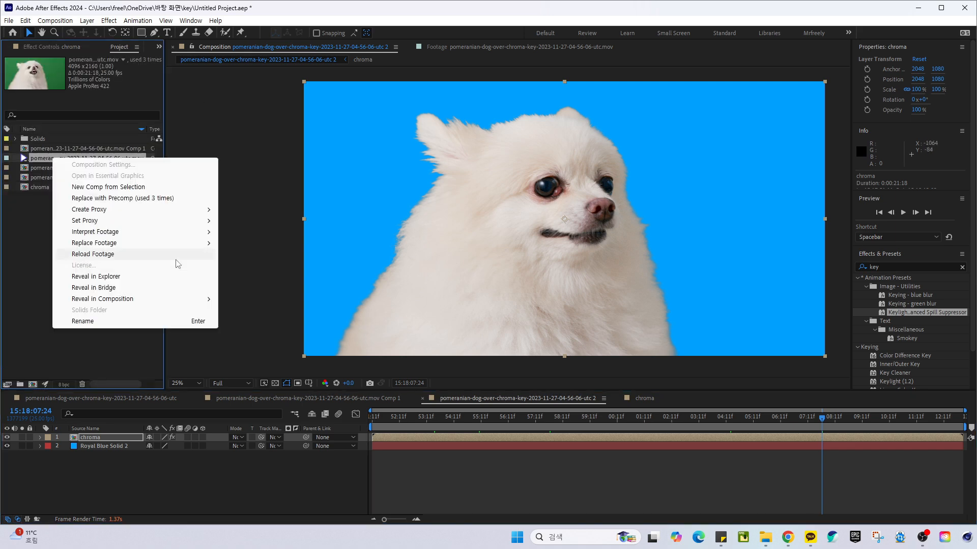
mouse_move(197, 243)
left_click(244, 244)
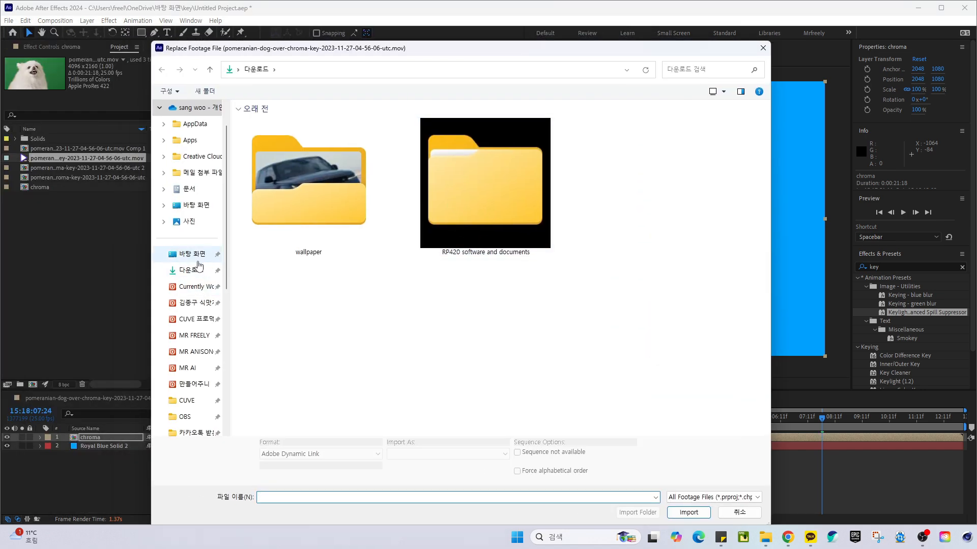
left_click(196, 254)
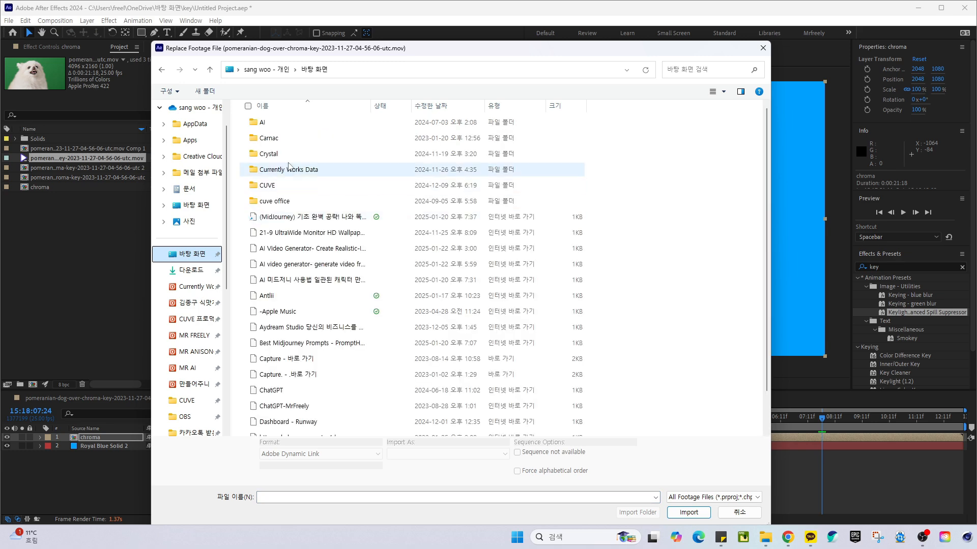
left_click(285, 218)
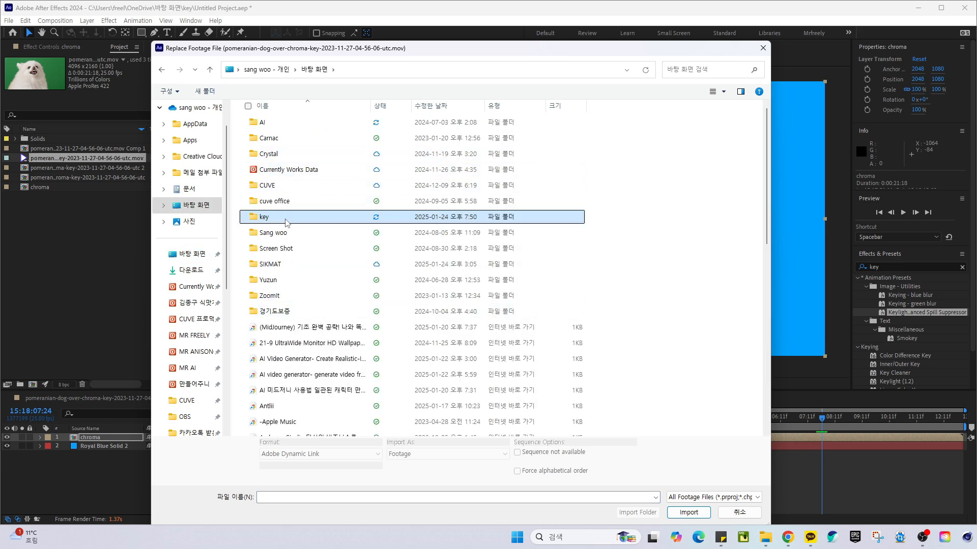
double_click(285, 221)
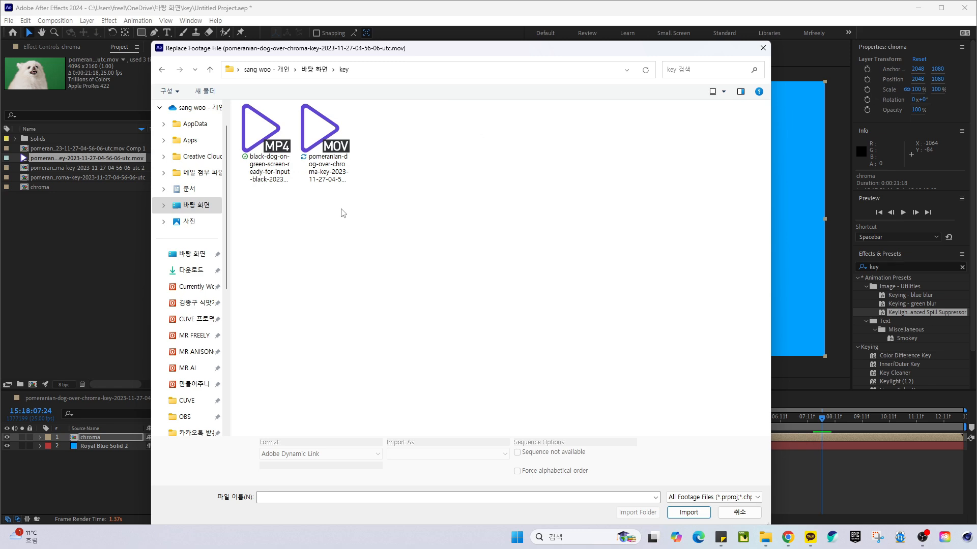
left_click(322, 135)
double_click(273, 140)
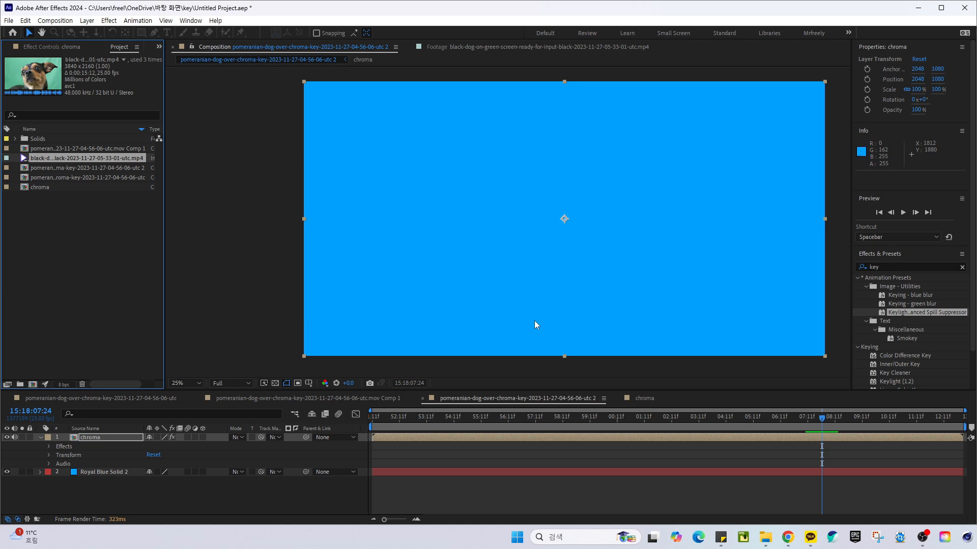
Step: Open the chroma precomp and delete Mask 1 from the black dog layer
left_click(579, 416)
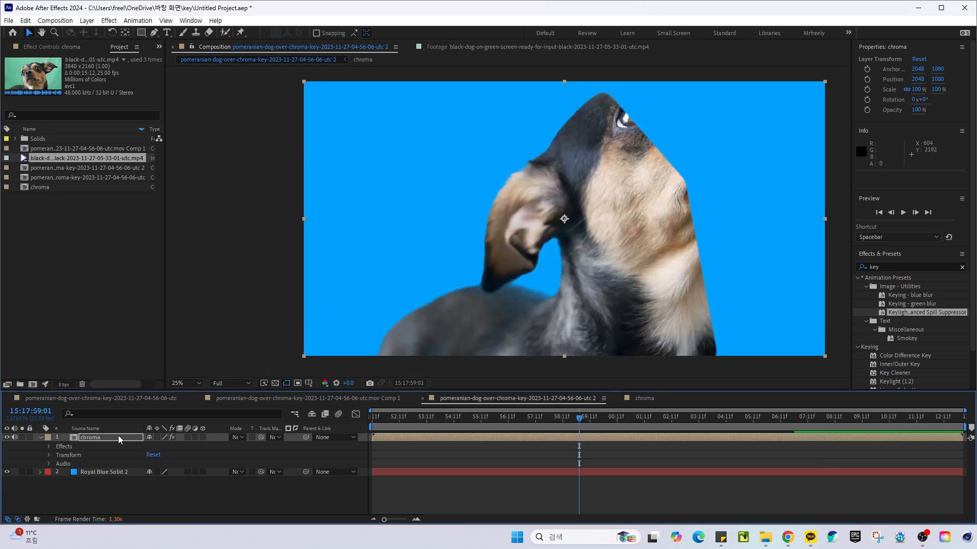
double_click(118, 437)
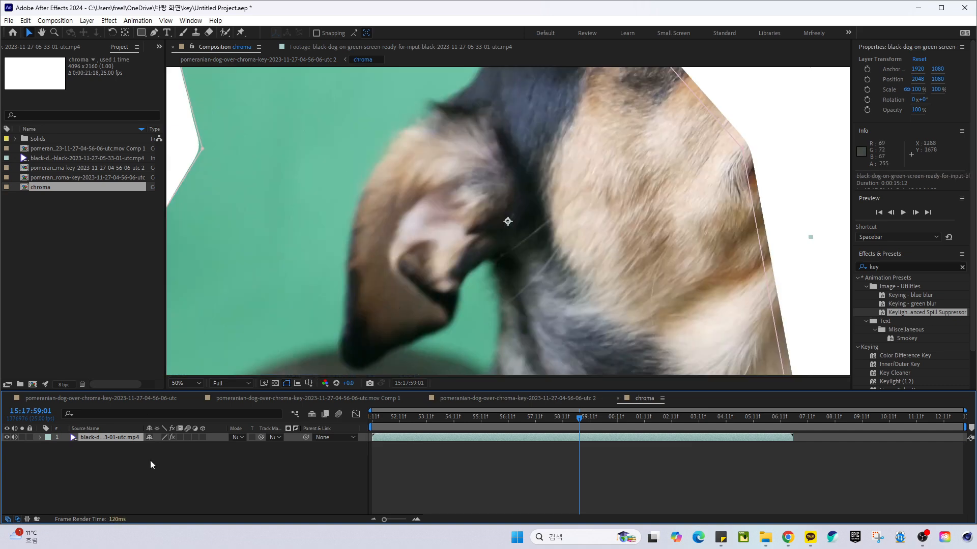
key("m")
left_click(81, 447)
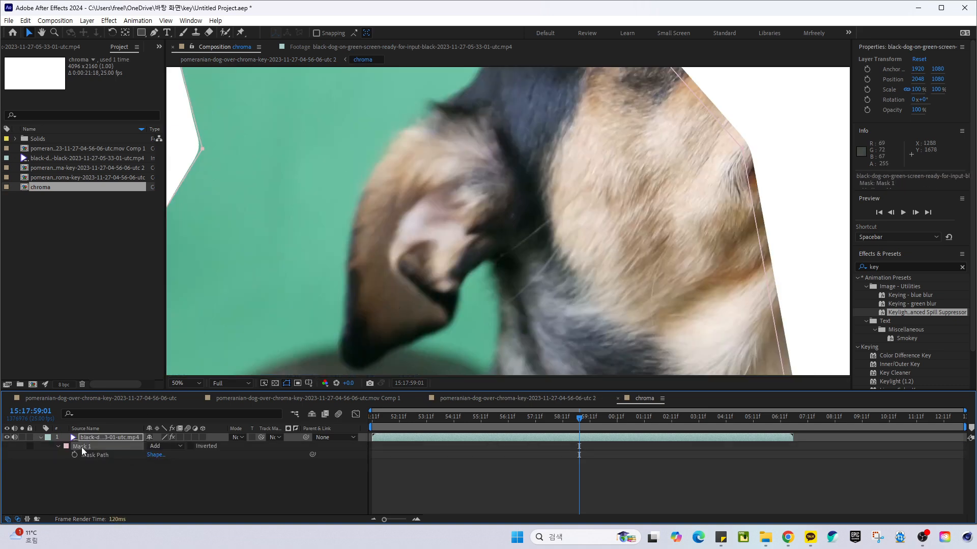
key("Delete")
Step: Examine the whole black dog clip in the chroma precomp at several frames for leftover green backdrop
scroll(433, 310, "down", 4)
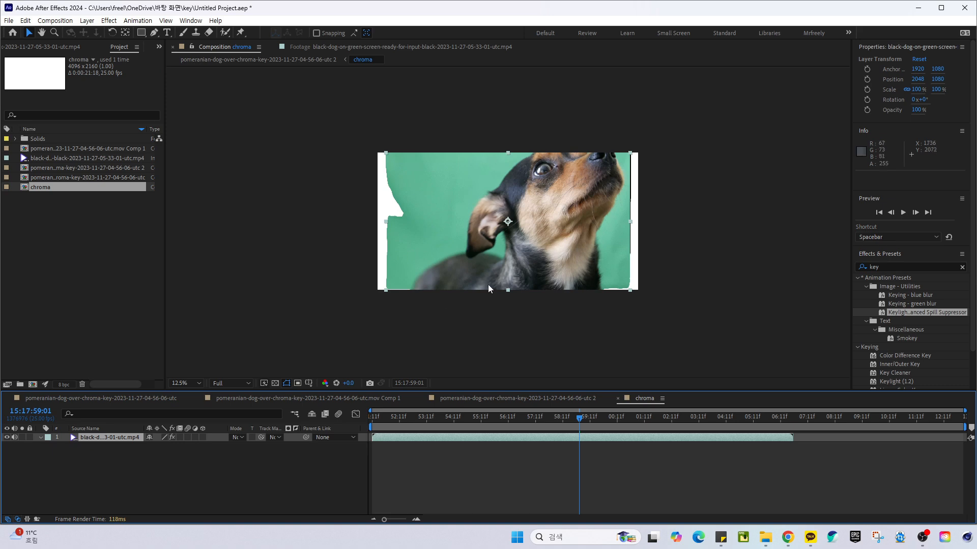
scroll(495, 282, "up", 1)
left_click_drag(495, 319, 483, 334)
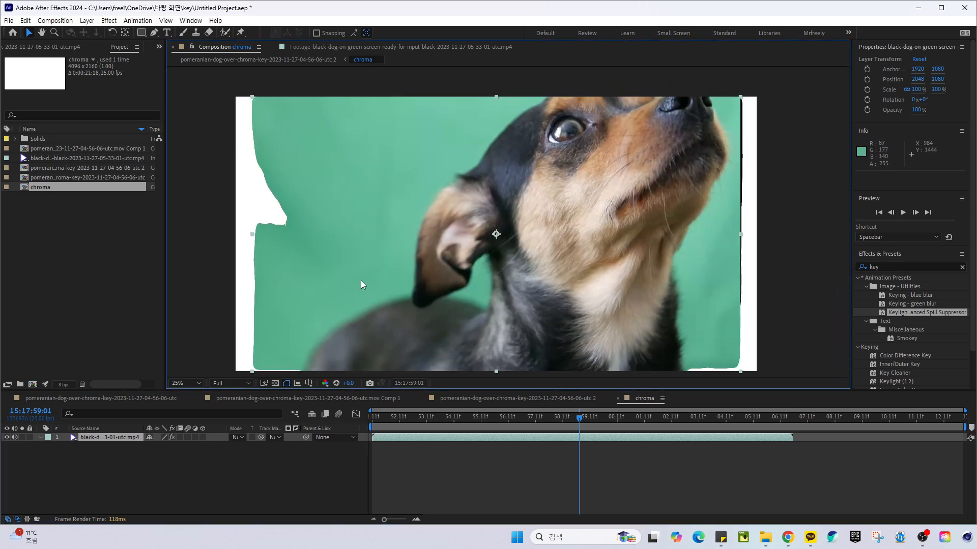
left_click(407, 418)
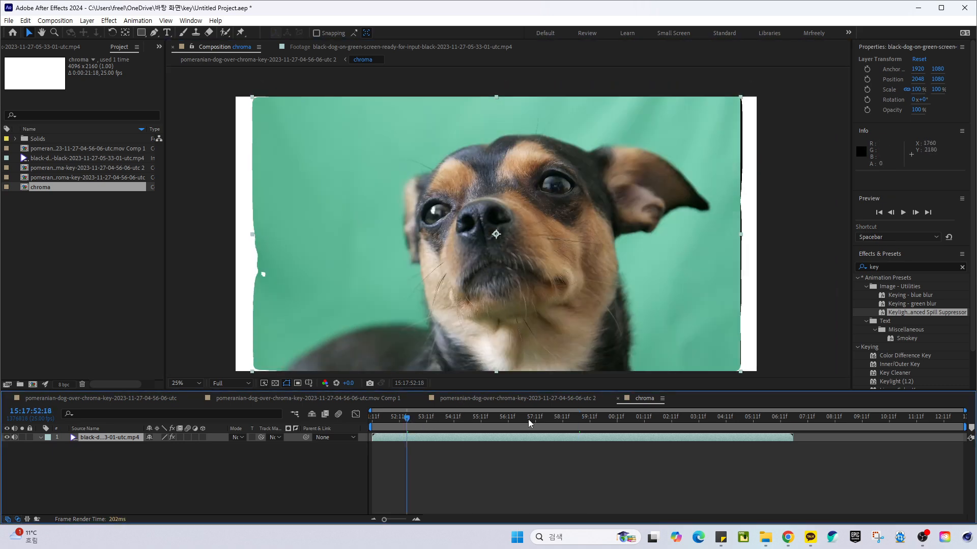
left_click(655, 418)
left_click_drag(655, 422, 723, 424)
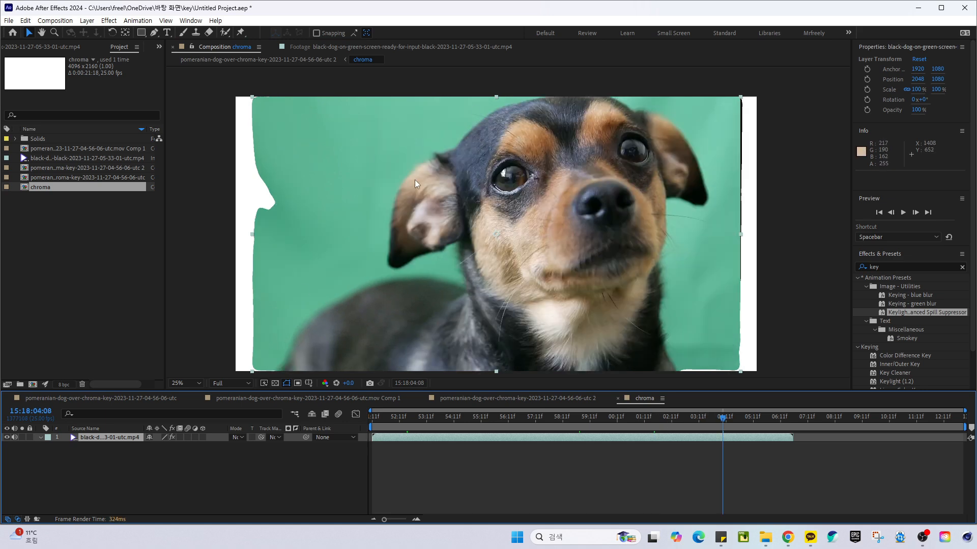
left_click(524, 418)
left_click(443, 418)
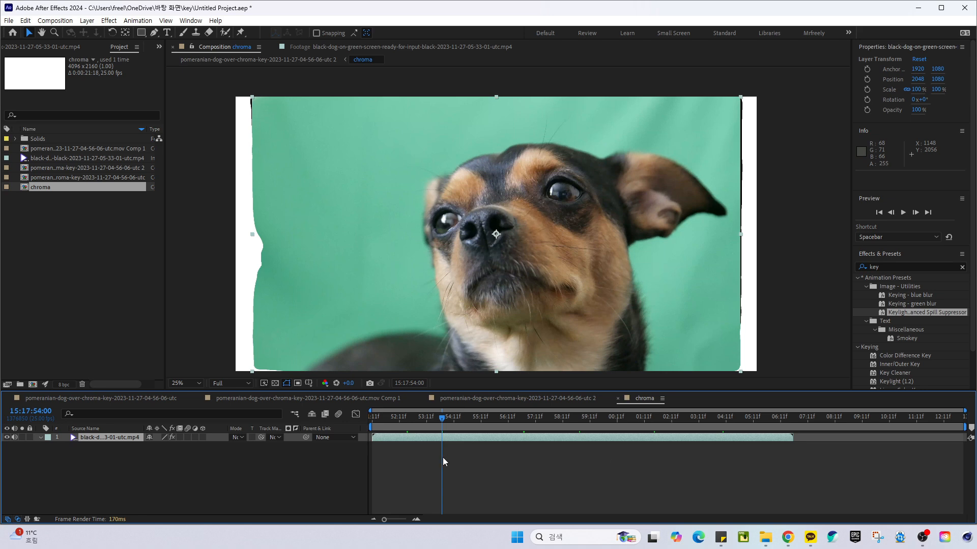
Step: Sample the green backdrop beside the black dog's face as Keylight's Screen Colour and check the expanded outline
left_click(73, 49)
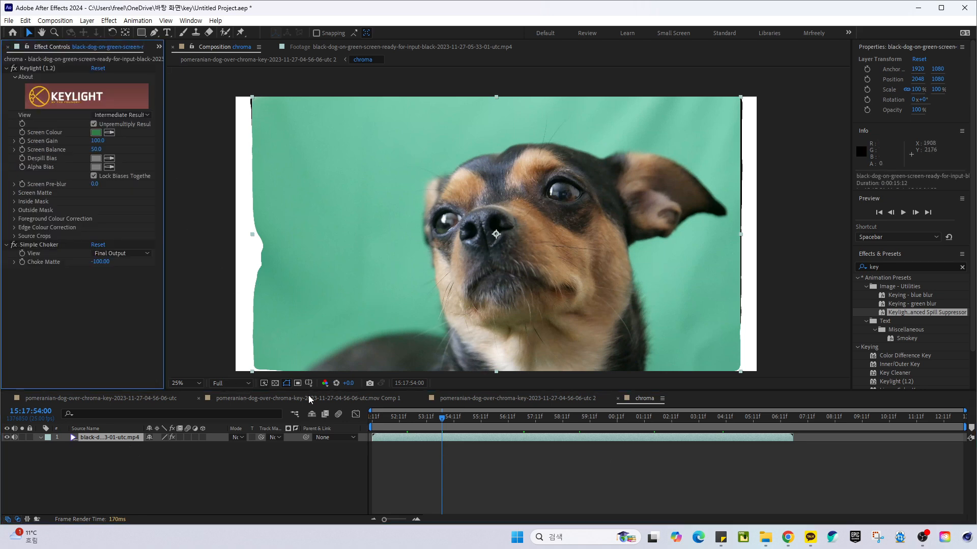
left_click(454, 468)
left_click(453, 439)
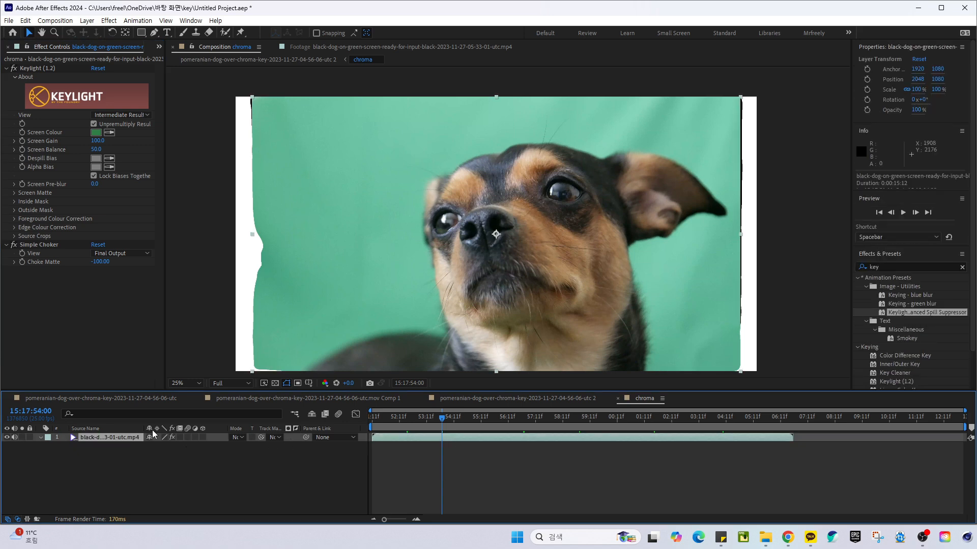
left_click(14, 245)
left_click(14, 245)
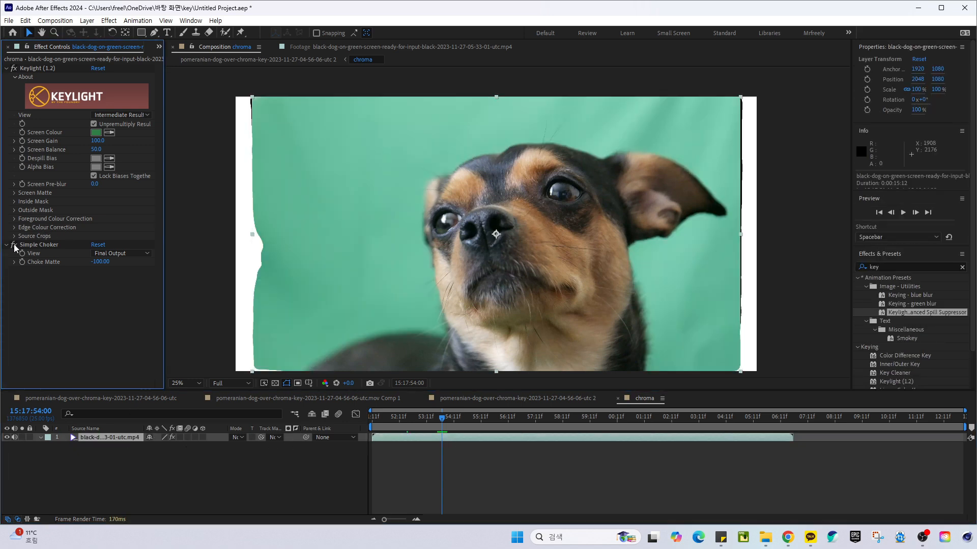
left_click(109, 132)
left_click(422, 257)
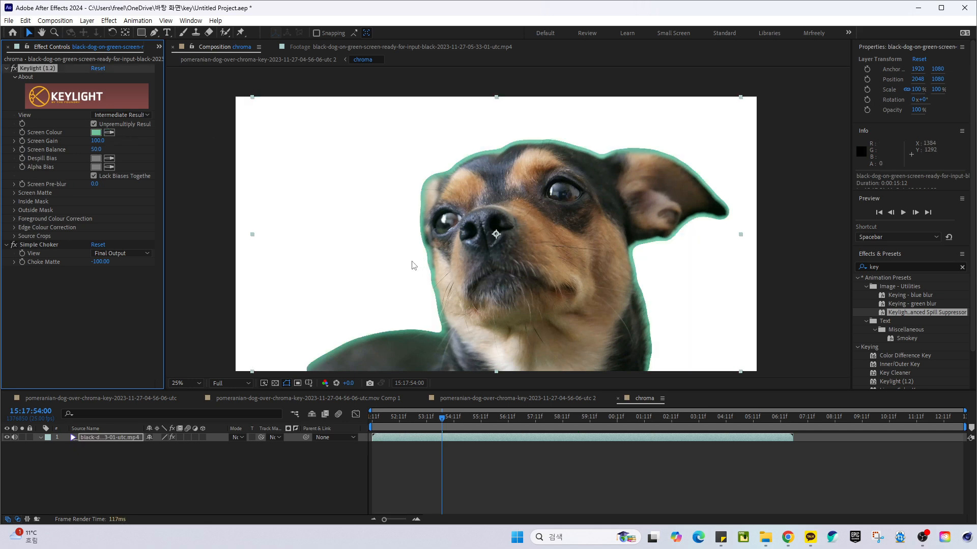
scroll(421, 210, "up", 2)
left_click_drag(416, 191, 428, 242)
scroll(425, 190, "down", 2)
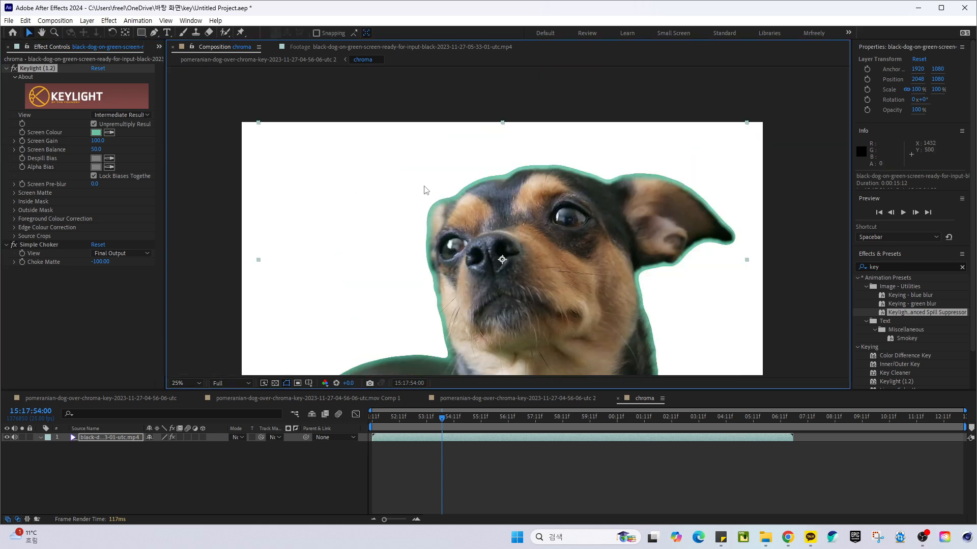
Step: Inspect the dog's key in Keylight's Screen Matte view, and return to Intermediate Result
left_click(122, 115)
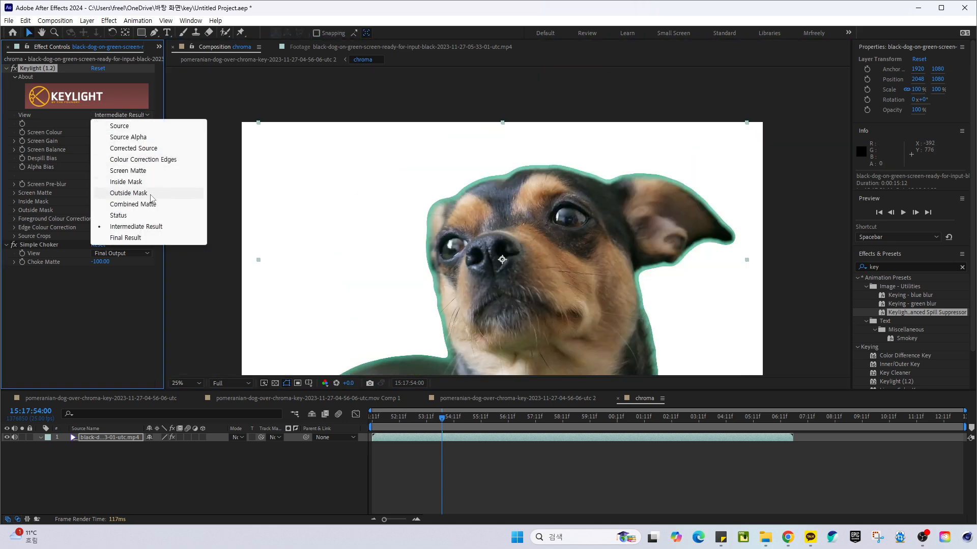
left_click(148, 171)
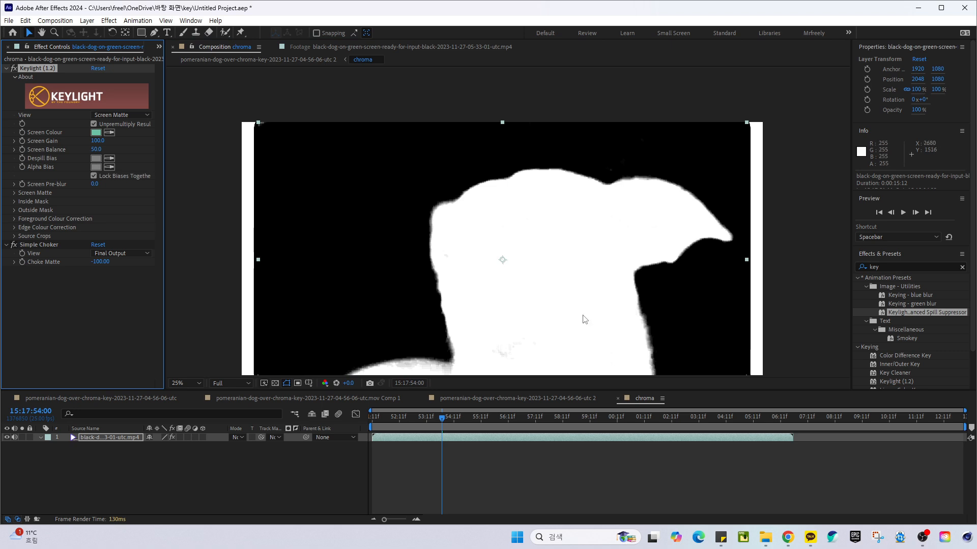
left_click_drag(574, 296, 555, 240)
key("v")
scroll(415, 305, "up", 2)
scroll(419, 303, "down", 2)
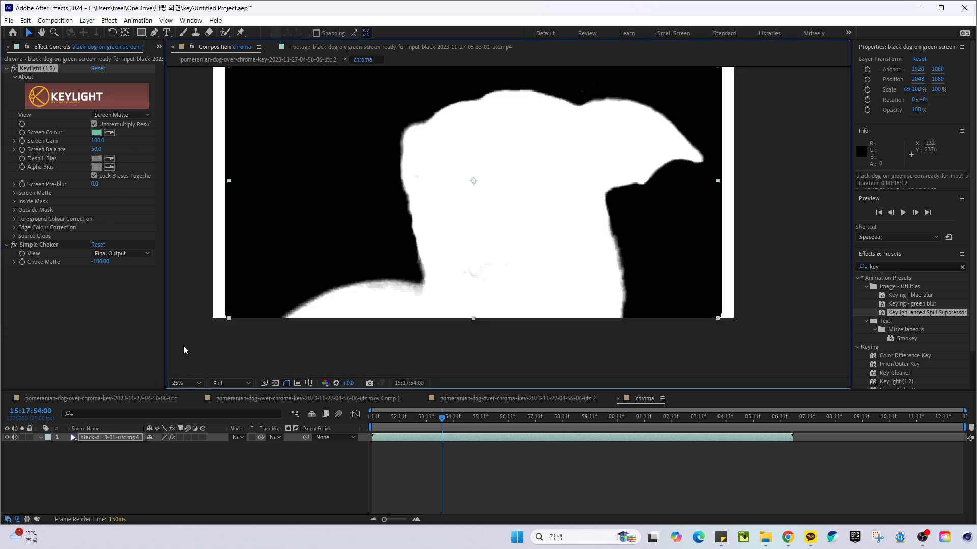
left_click(128, 116)
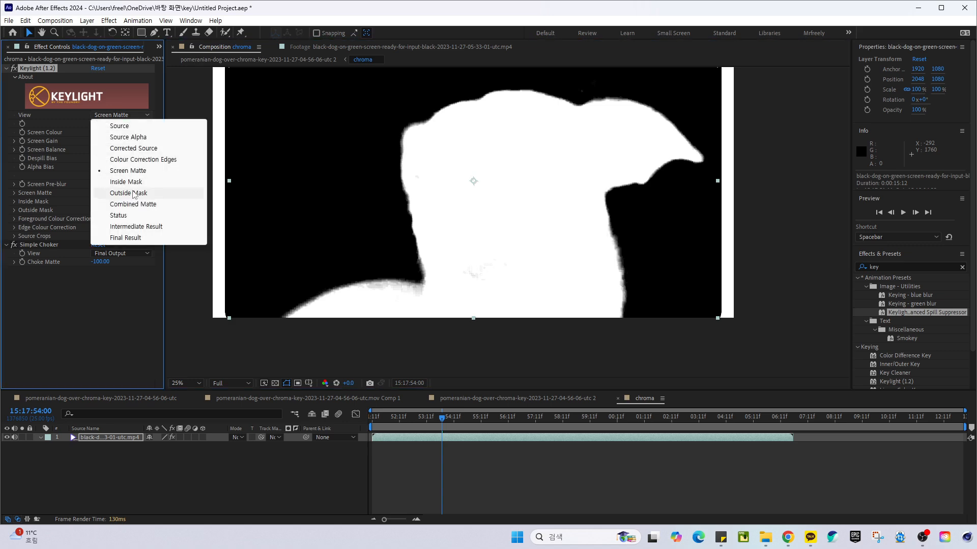
left_click(142, 227)
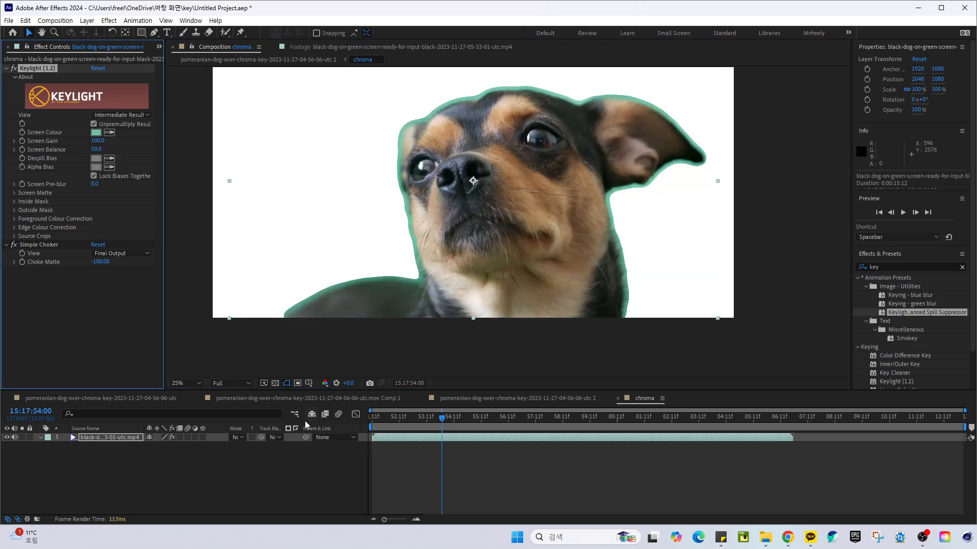
Step: Return to the main pomeranian composition and examine the black dog's keyed neck, back and outline with Key Cleaner
left_click(480, 397)
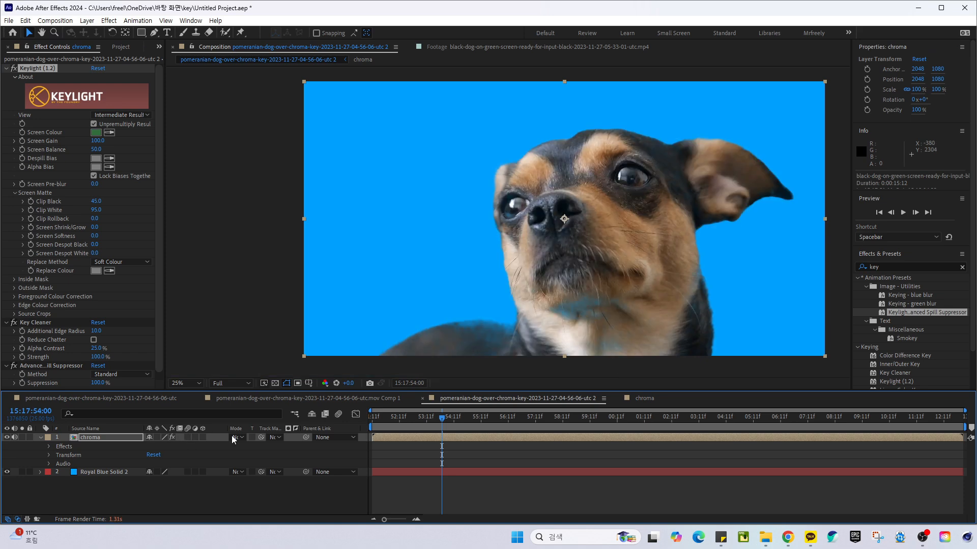
left_click_drag(601, 219, 601, 206)
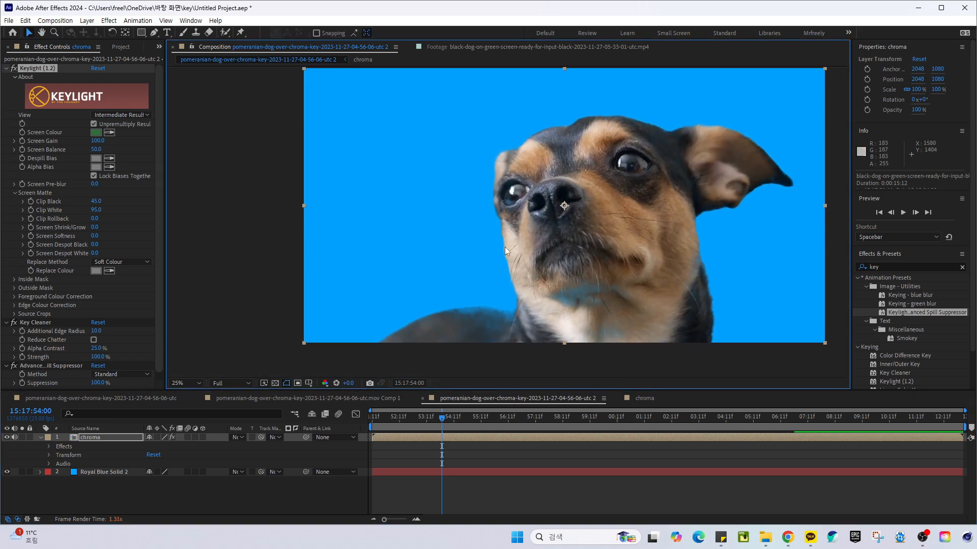
left_click(15, 325)
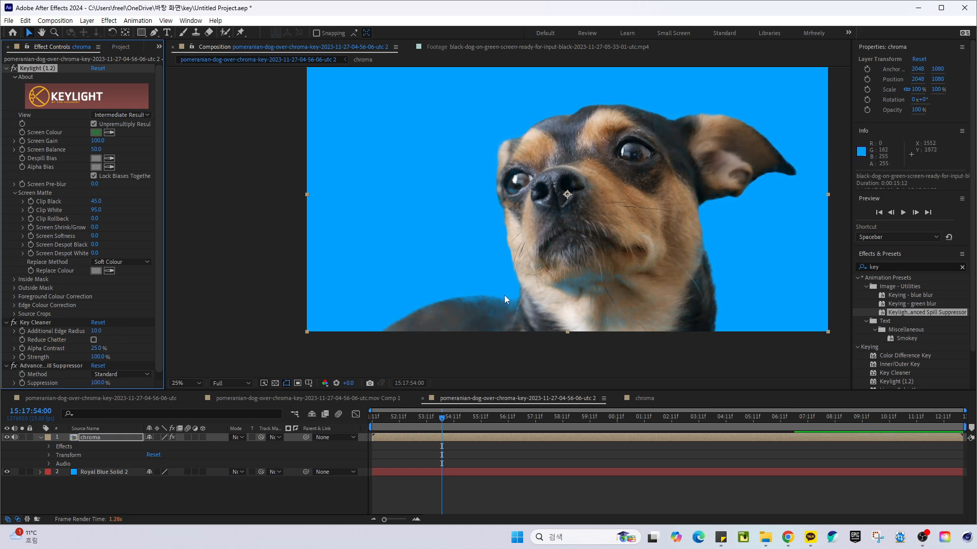
left_click_drag(463, 213, 450, 243)
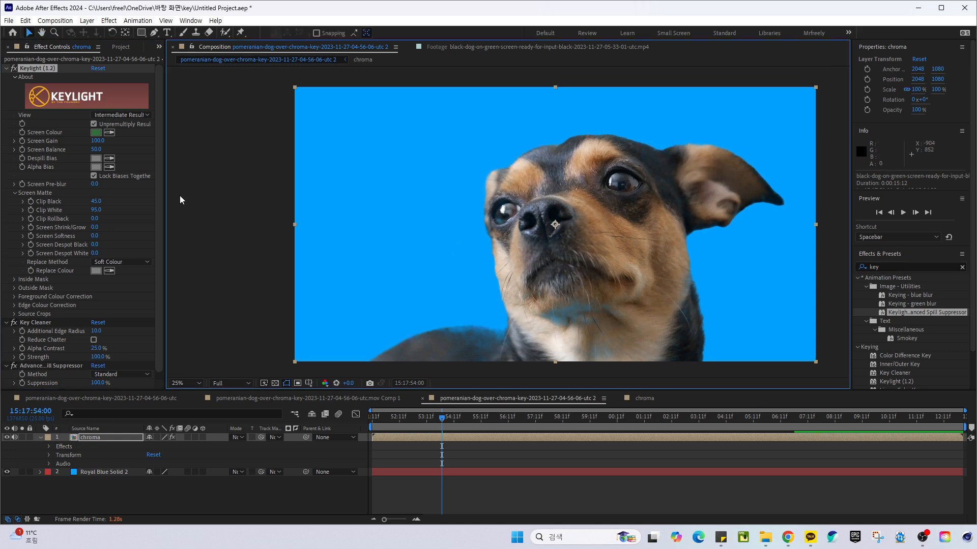
Step: Set Keylight's Clip Black to 20 on the main composition's chroma layer after trying 25 and 15
left_click(99, 202)
type("25")
key("Return")
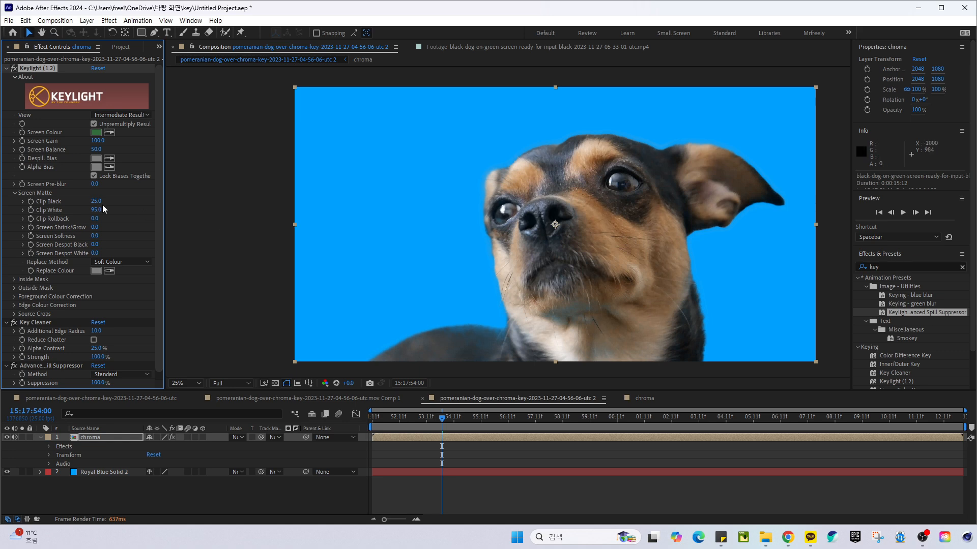
left_click(100, 202)
type("15")
key("Return")
type("20")
key("Return")
Step: Set Keylight's Clip White to 75 after trying 85, and check the black dog's fur
left_click(96, 210)
type("85")
key("Return")
left_click(97, 210)
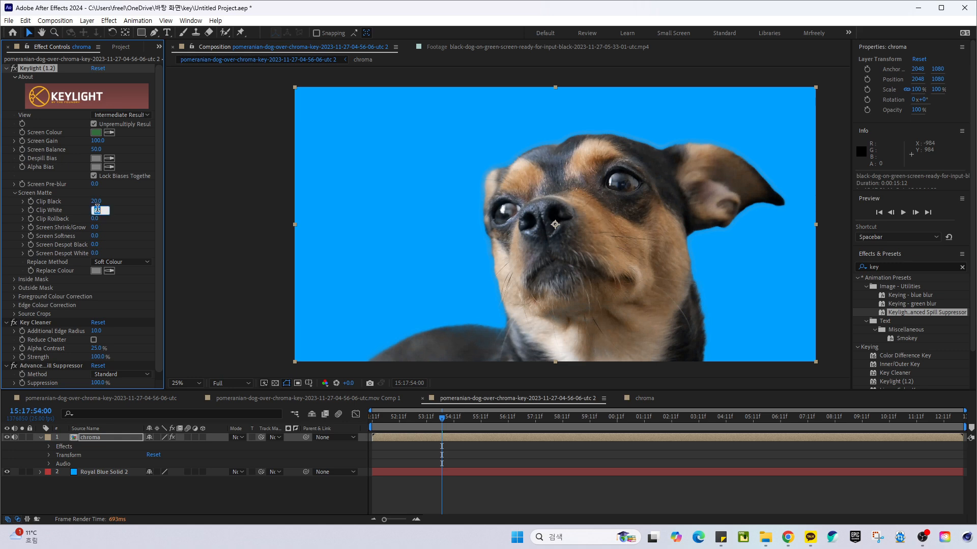
type("75")
key("Return")
left_click_drag(495, 222, 473, 210)
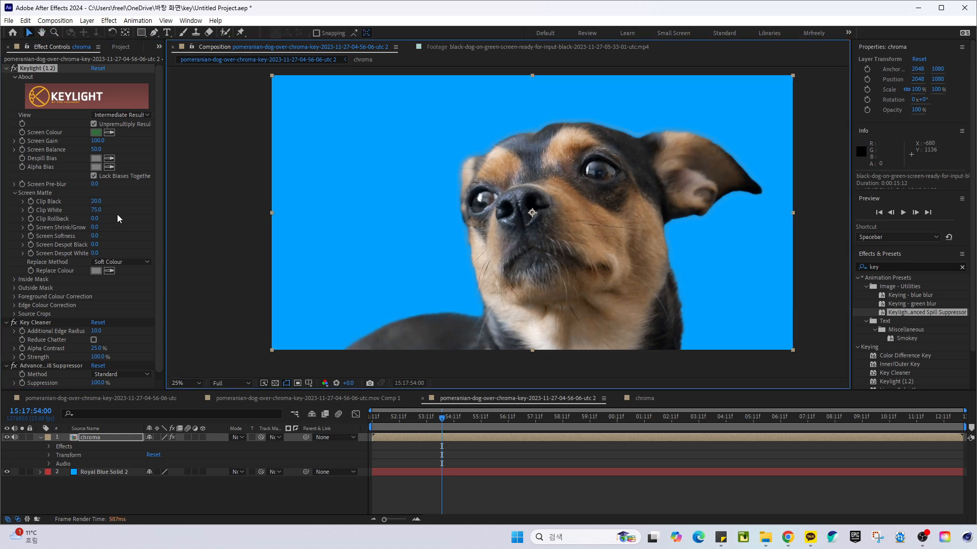
Step: Raise Keylight's Clip Black to 45 after trying 25, and check the fur edge around the dog's ear
left_click(92, 202)
type("25")
key("Return")
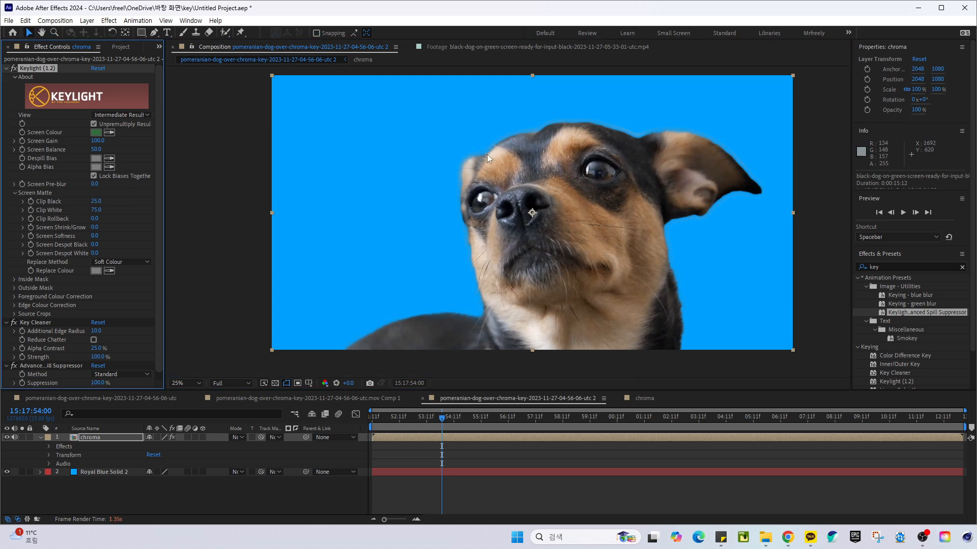
key("slash")
scroll(475, 137, "up", 5)
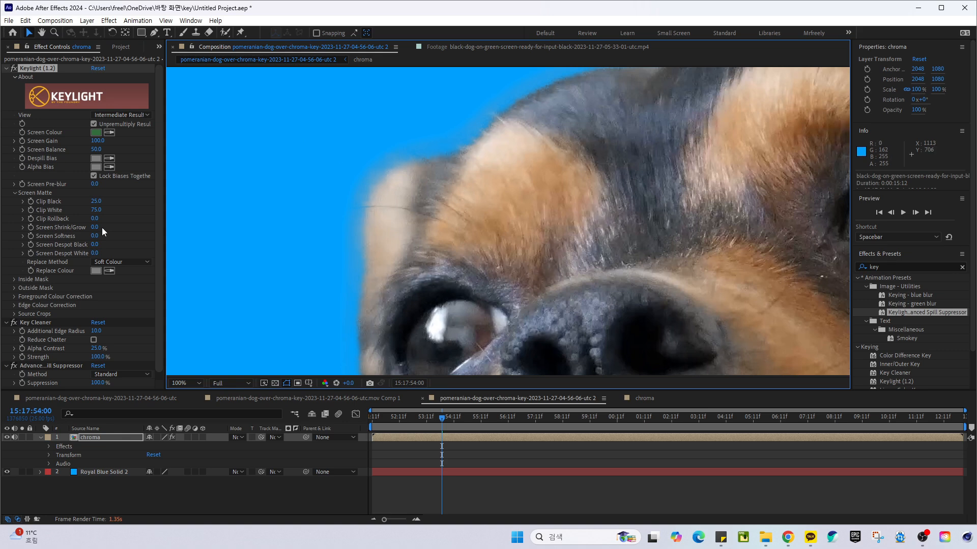
left_click_drag(96, 201, 108, 205)
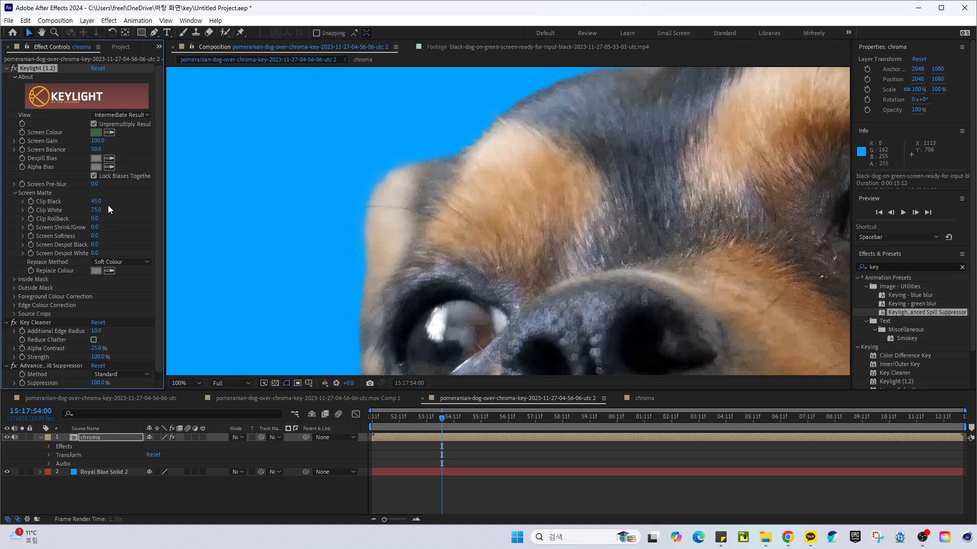
scroll(448, 255, "down", 3)
scroll(480, 273, "up", 1)
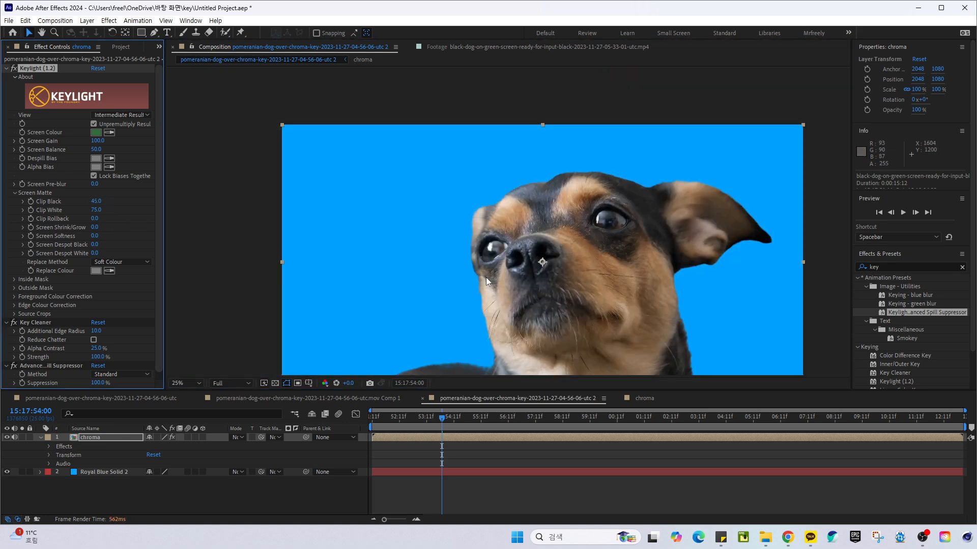
Step: Examine the keyed black dog at several times along the clip, including where its snout meets the frame edge
left_click_drag(491, 279, 505, 220)
scroll(505, 221, "up", 1)
left_click(561, 416)
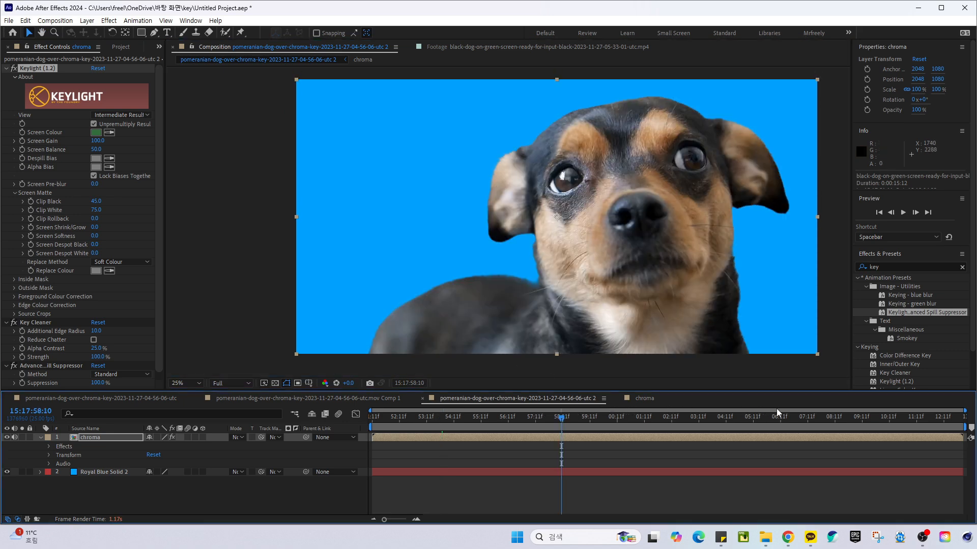
left_click(796, 414)
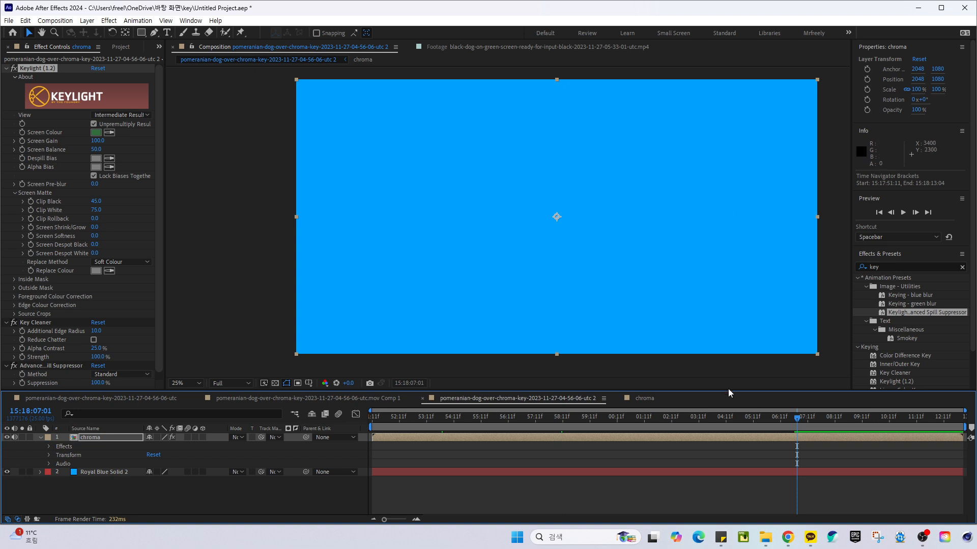
left_click(683, 417)
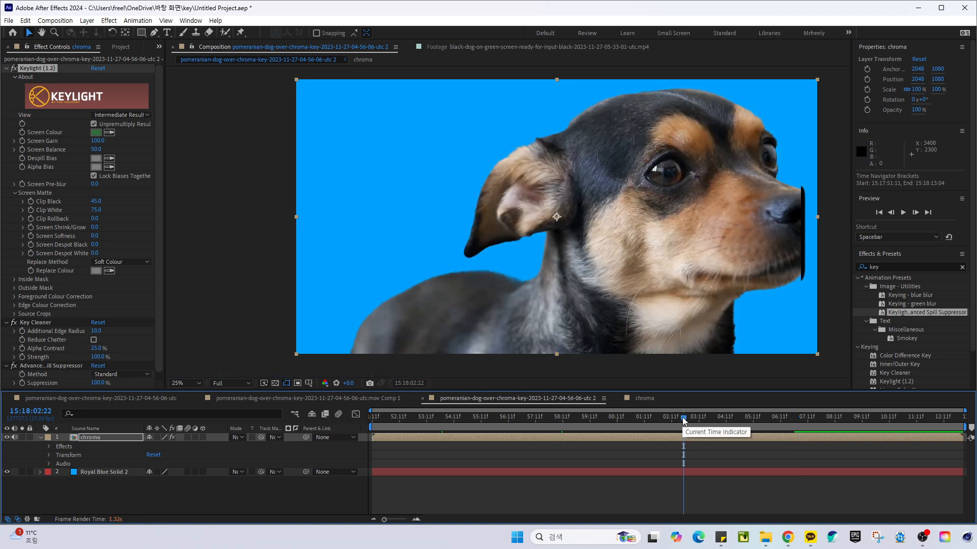
key("comma")
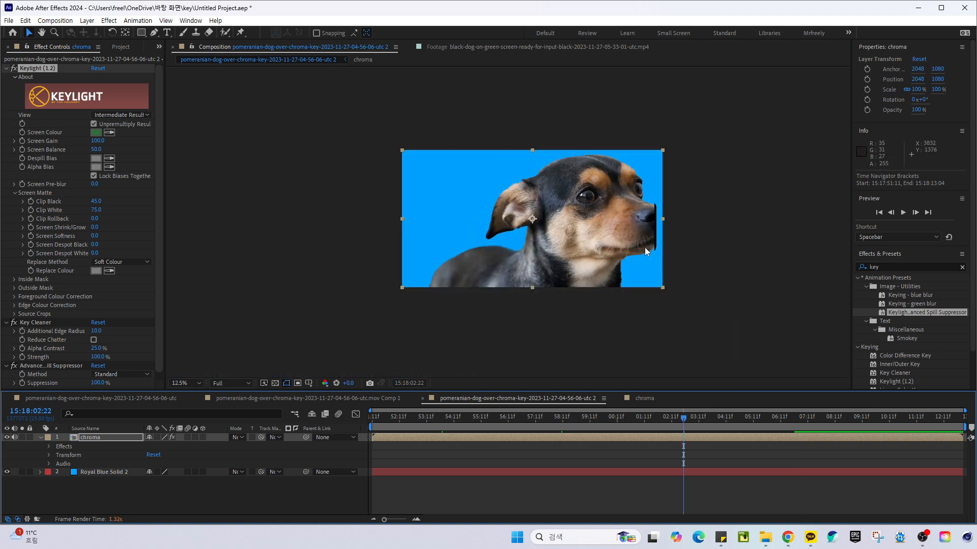
Step: Scale the black dog clip inside the chroma precomp to 110% after trying 105%, and return to the main composition
double_click(107, 438)
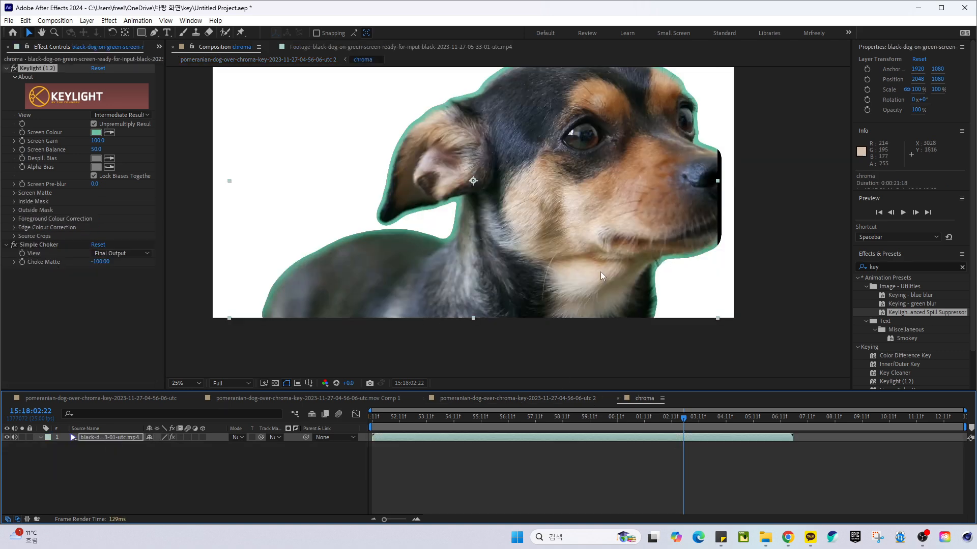
left_click(505, 462)
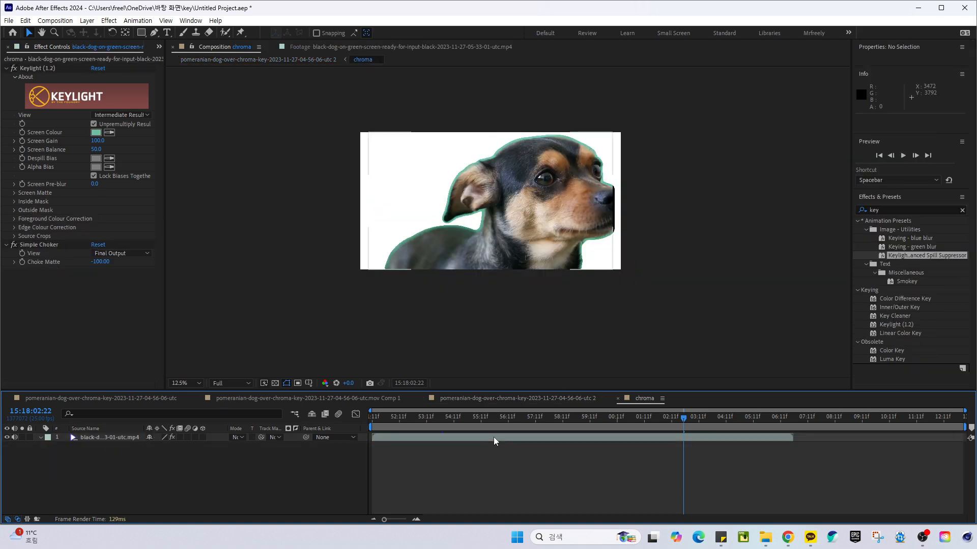
left_click(493, 437)
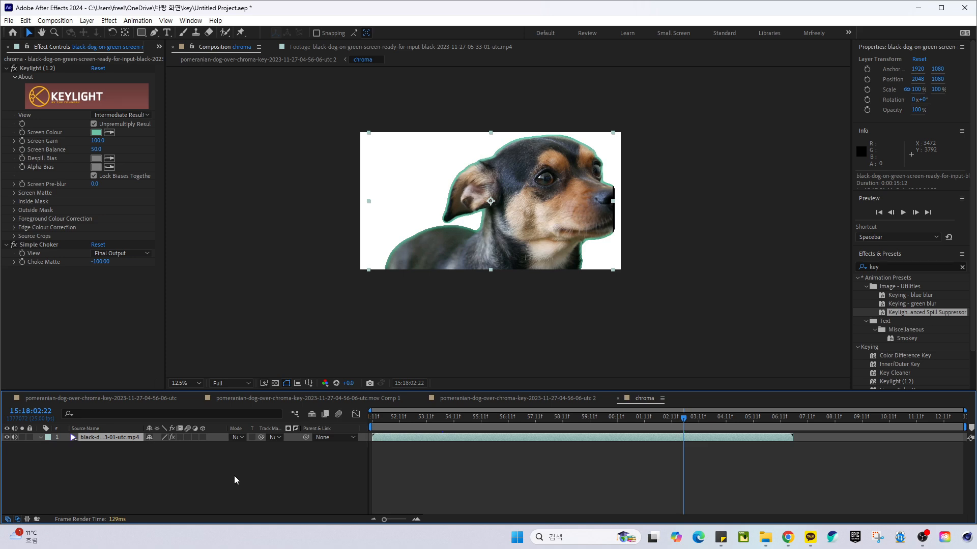
key("s")
left_click(178, 446)
type("105")
key("Return")
left_click(174, 445)
type("110")
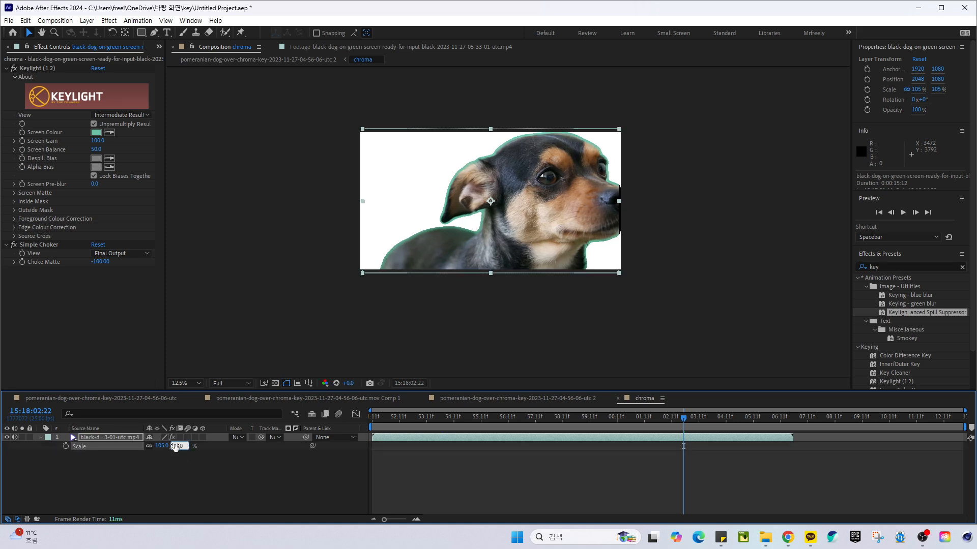
key("Return")
left_click(565, 417)
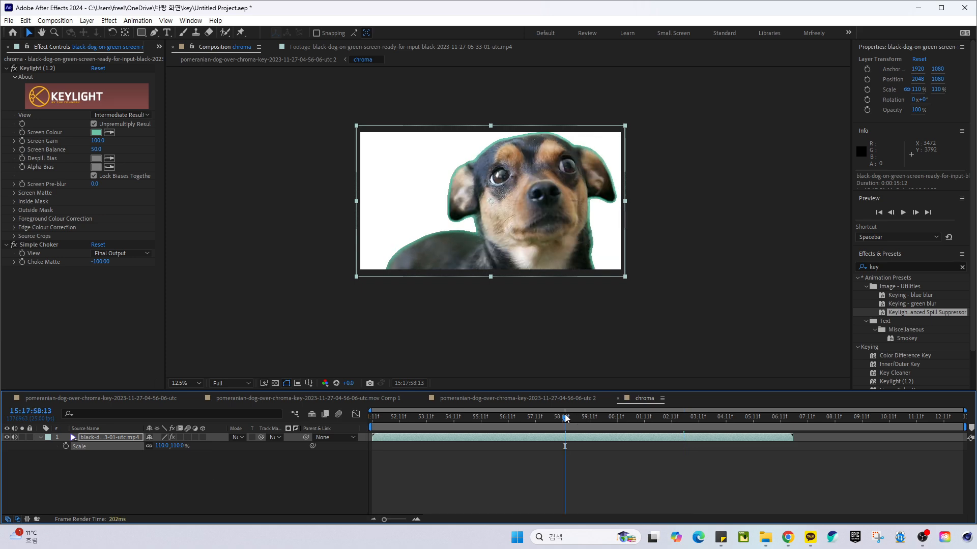
left_click(530, 398)
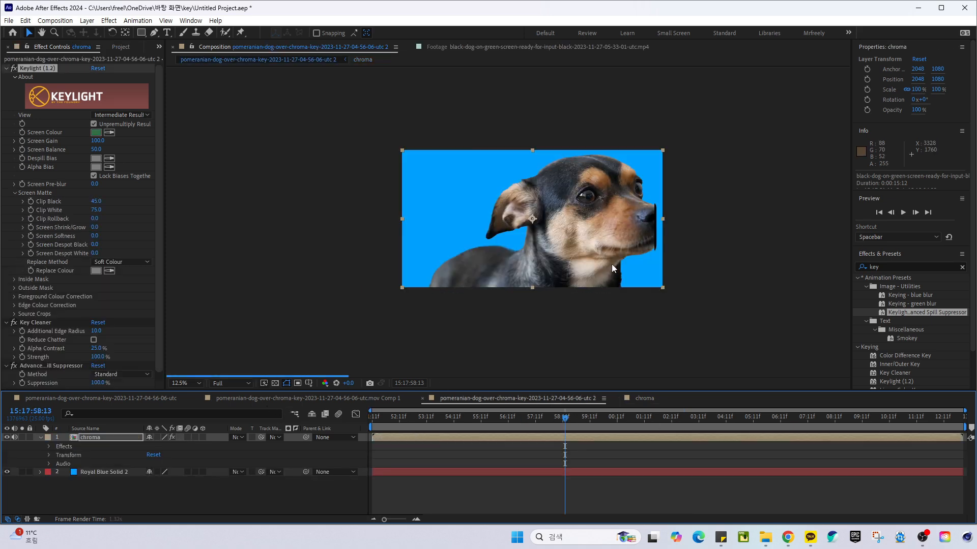
scroll(584, 288, "up", 1)
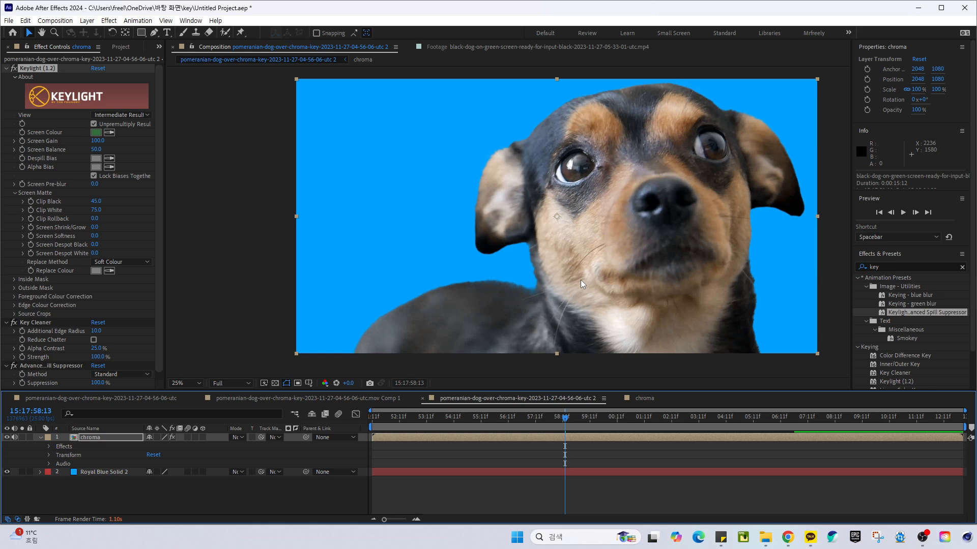
Step: Lower Key Cleaner's Alpha Contrast to 15% on the chroma layer after trying 20%
left_click(96, 349)
type("2")
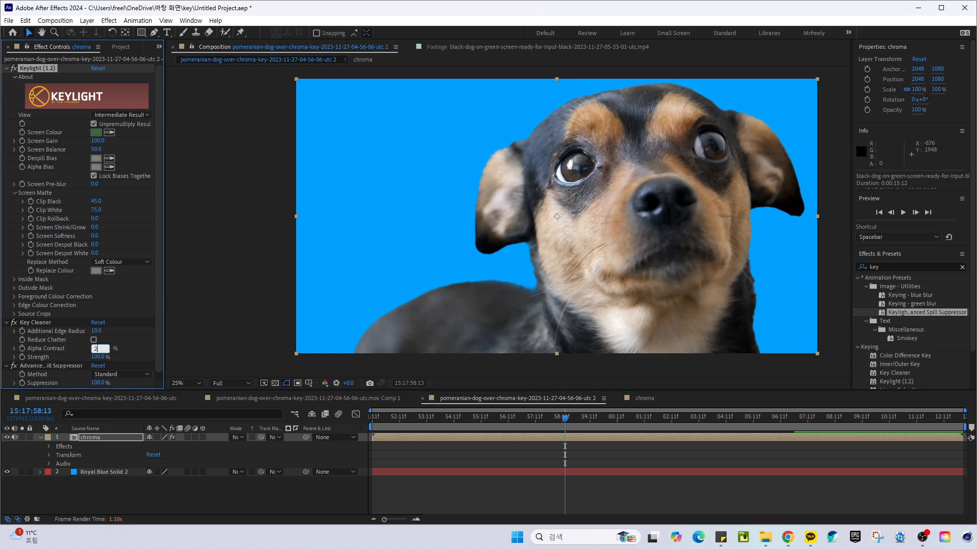
type("0")
key("Return")
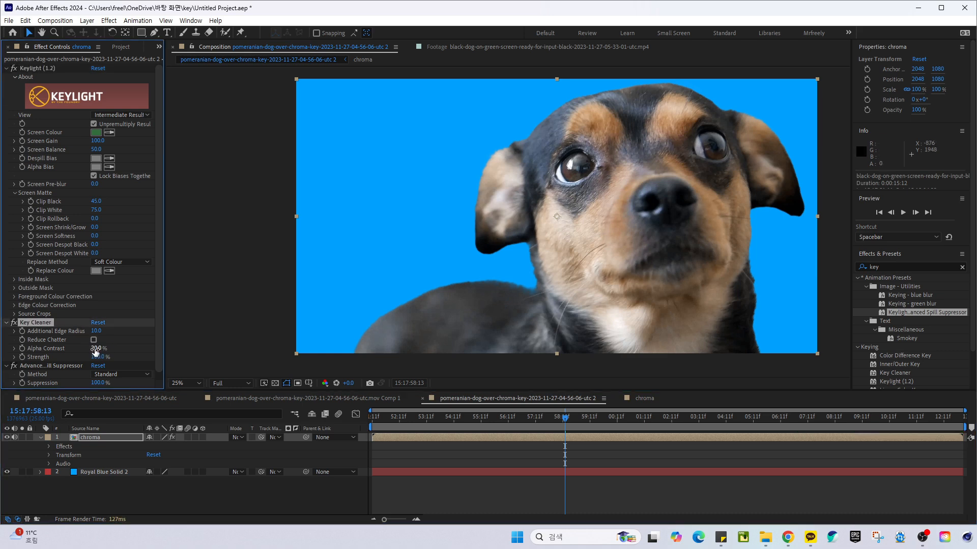
left_click(96, 348)
type("10")
key("Return")
Step: Set Keylight's Clip Black on the chroma layer to 30 after trying 35
left_click(96, 201)
type("35")
key("Return")
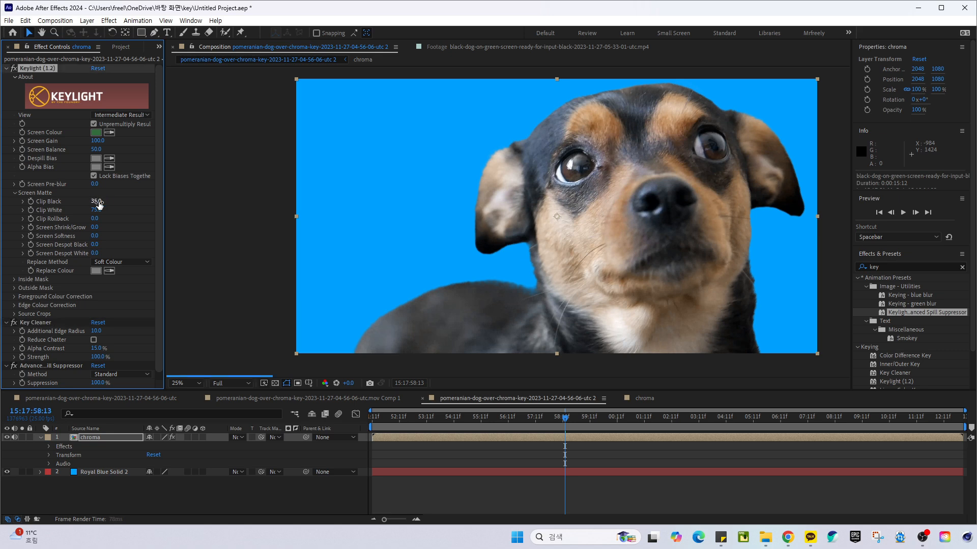
left_click(97, 202)
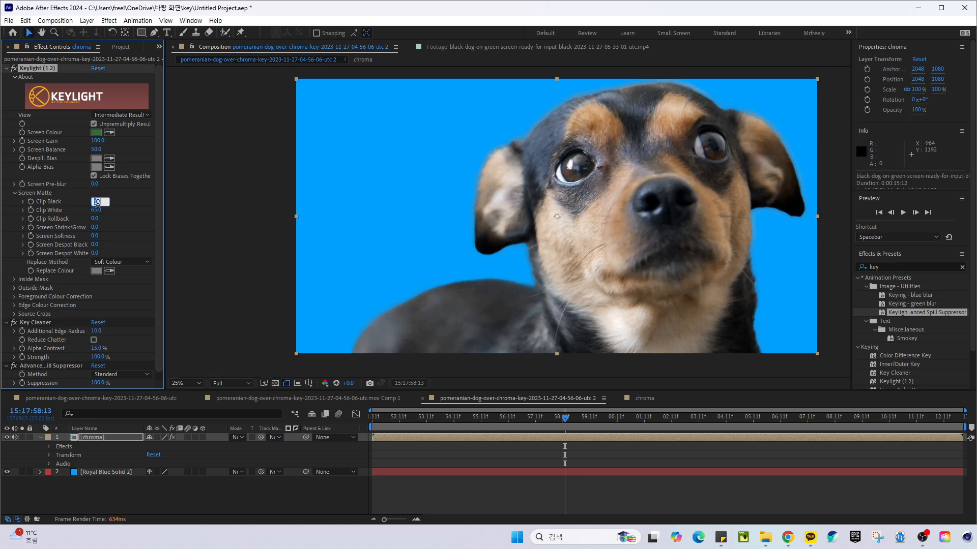
type("35")
key("Return")
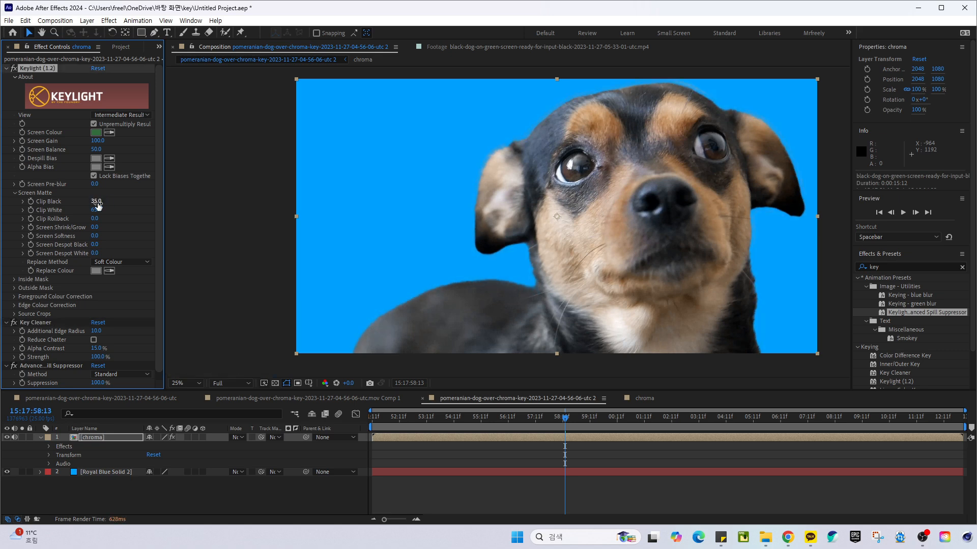
left_click(99, 203)
type("32")
key("Return")
Step: Check the dog's ears, head and back against the blue background at several points across the timeline
left_click(728, 422)
left_click(656, 429)
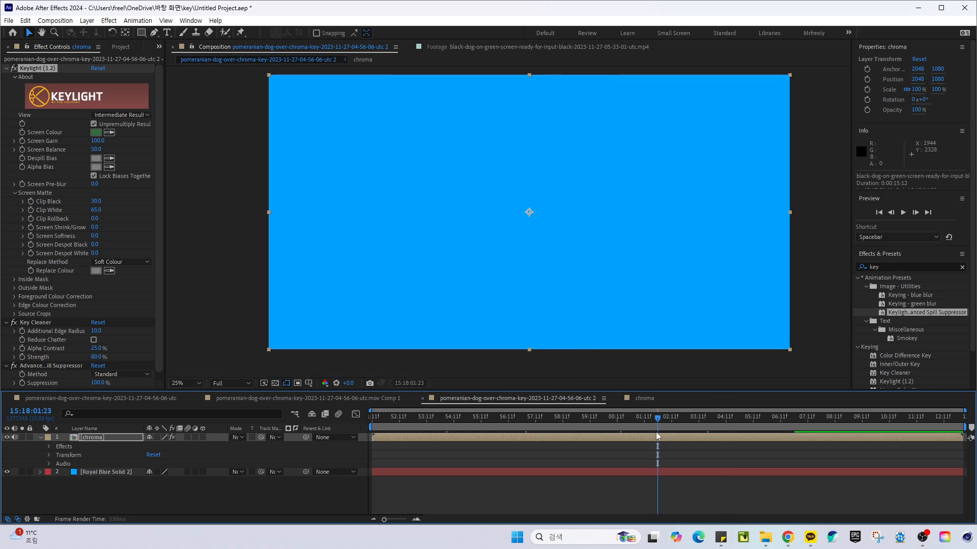
left_click(511, 419)
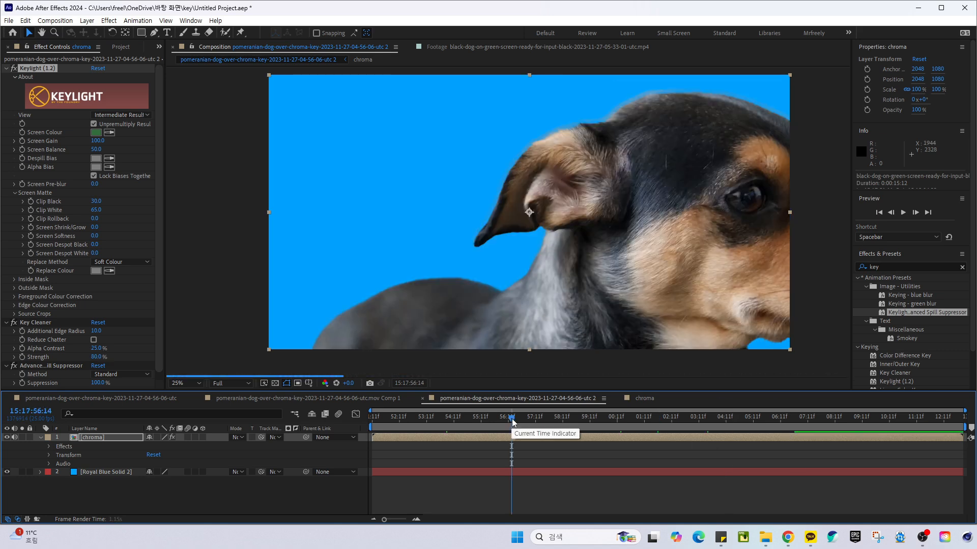
left_click(457, 421)
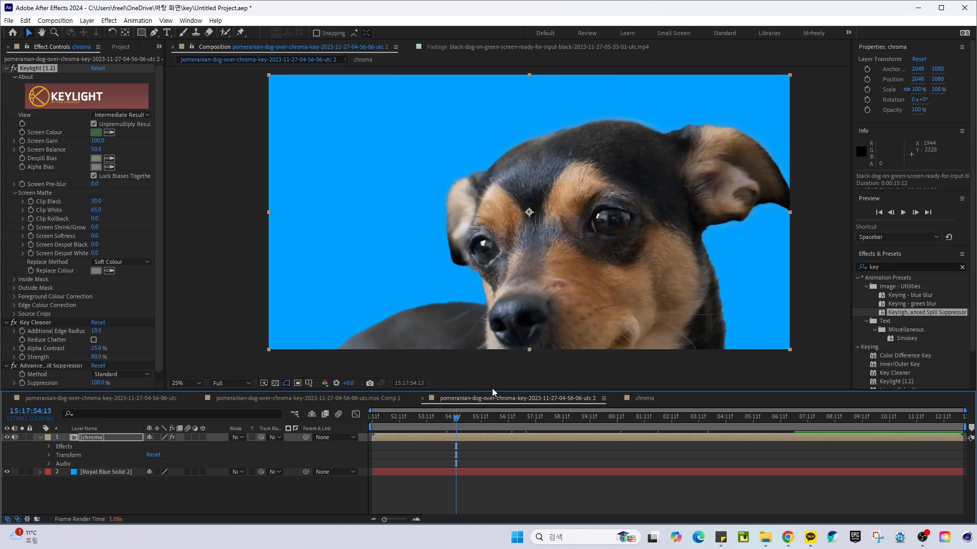
key("h")
mouse_move(533, 335)
left_mouse_down()
mouse_move(539, 328)
mouse_move(525, 347)
left_mouse_up()
left_click(411, 417)
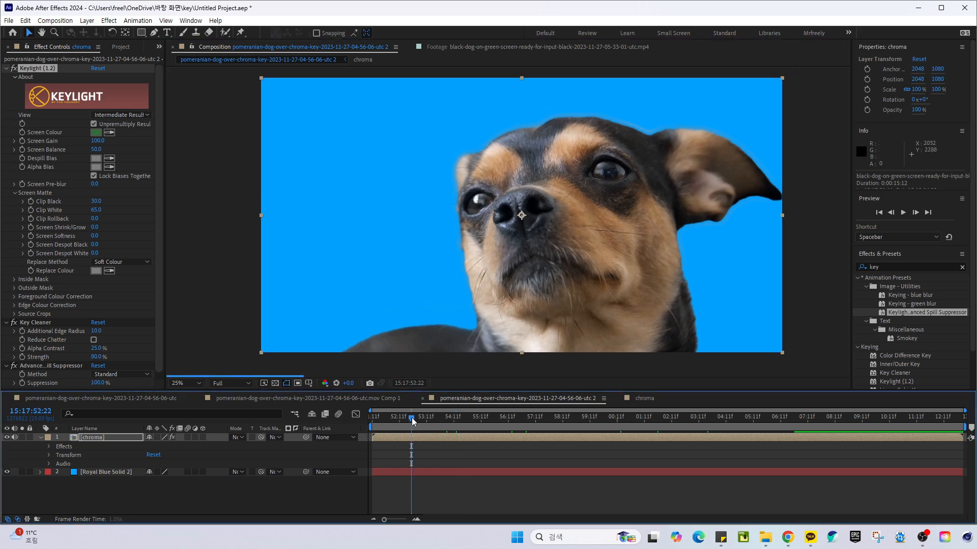